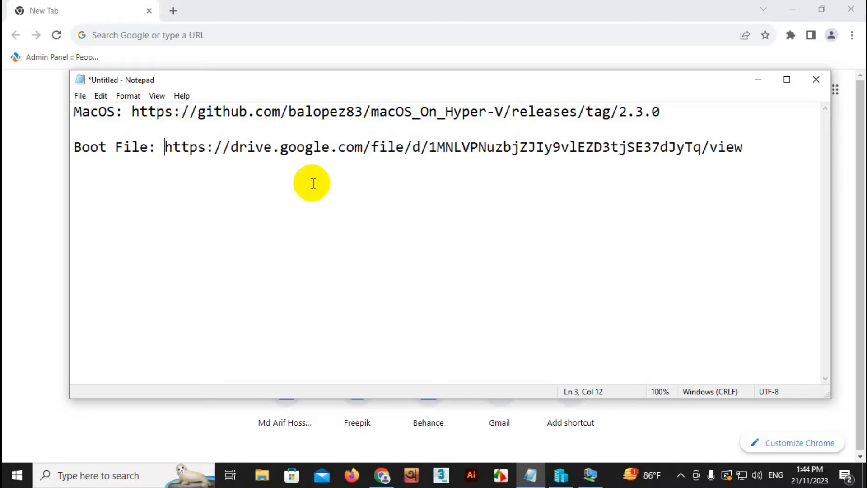
Copy the MacOS link from the notes and open that macOS_On_Hyper-V 2.3.0 release page in Chrome.
{"action": "left_click_drag", "start_coordinate": [660, 112], "coordinate": [132, 120]}
{"action": "right_click", "coordinate": [164, 114]}
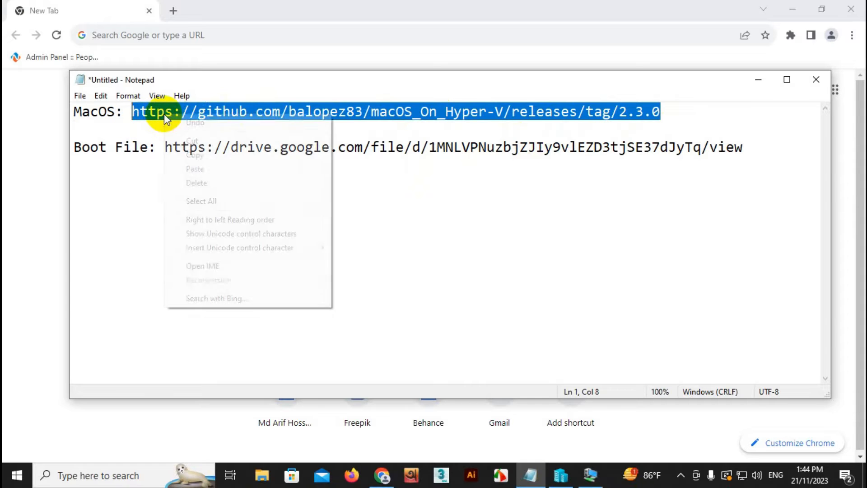
{"action": "left_click", "coordinate": [196, 155]}
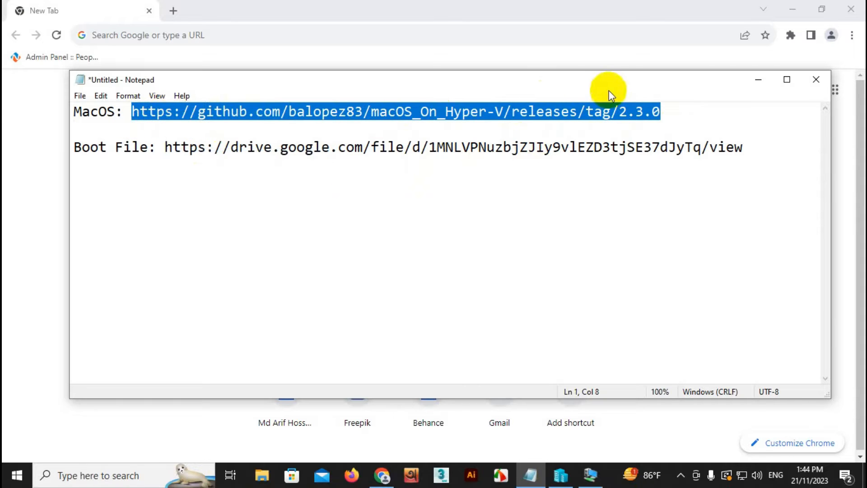
{"action": "left_click", "coordinate": [755, 81]}
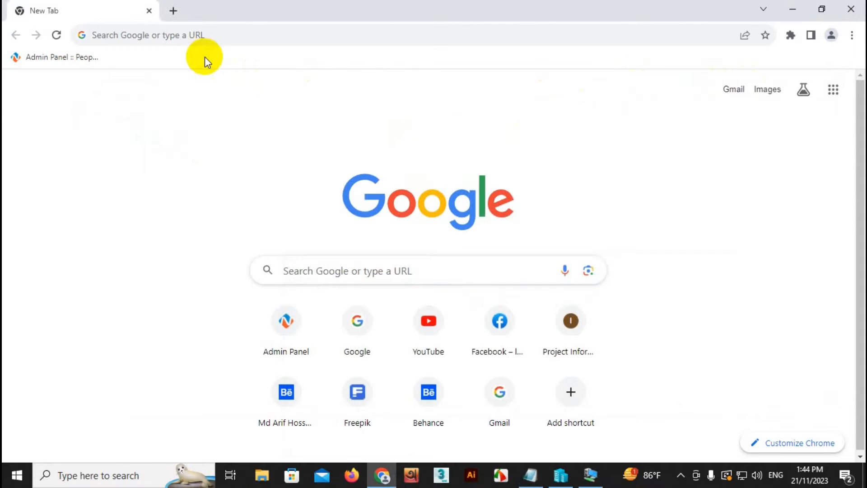
{"action": "left_click", "coordinate": [194, 31]}
{"action": "right_click", "coordinate": [196, 34]}
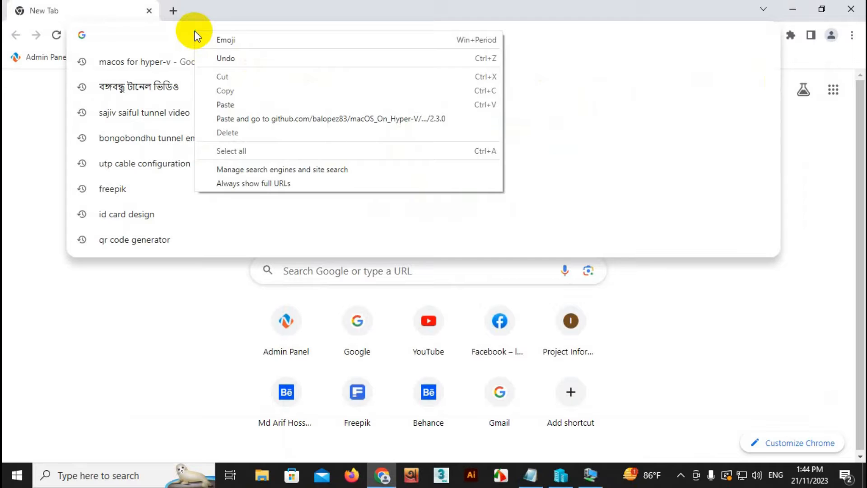
{"action": "left_click", "coordinate": [281, 117]}
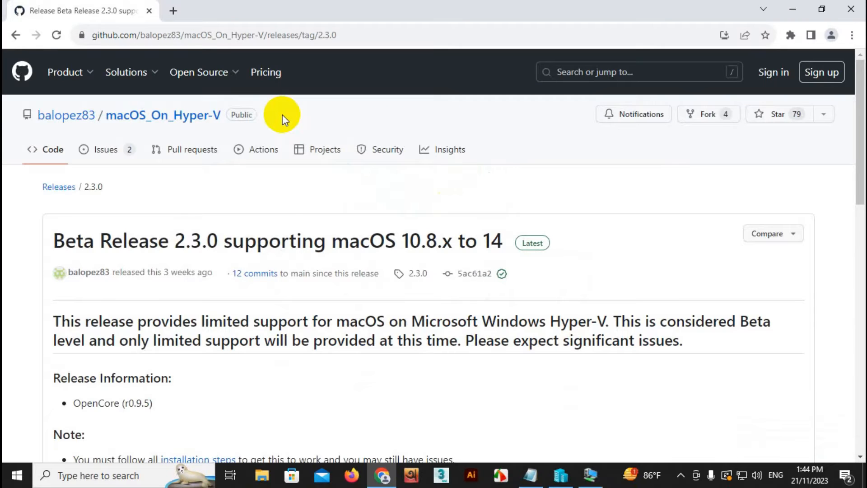
Download the UEFI_OC095_r2.3.0.7z file from the release's assets.
{"action": "scroll", "coordinate": [278, 207], "scroll_direction": "down", "scroll_amount": 5}
{"action": "scroll", "coordinate": [278, 206], "scroll_direction": "down", "scroll_amount": 15}
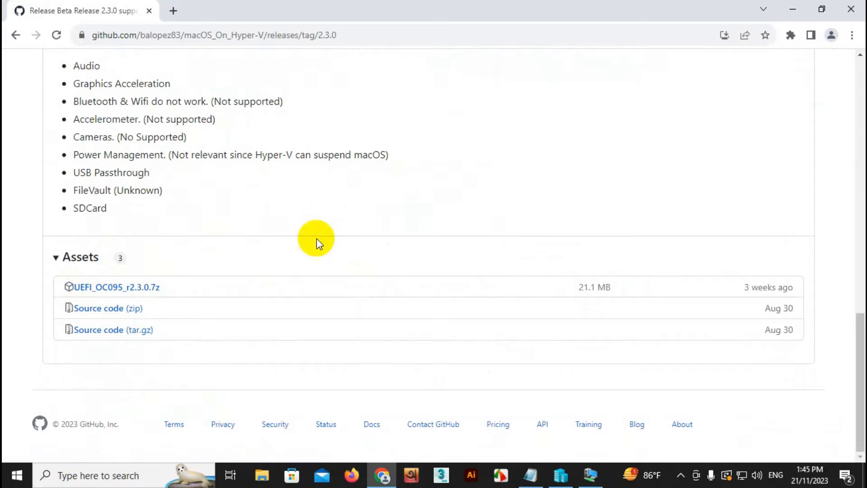
{"action": "left_click", "coordinate": [110, 290]}
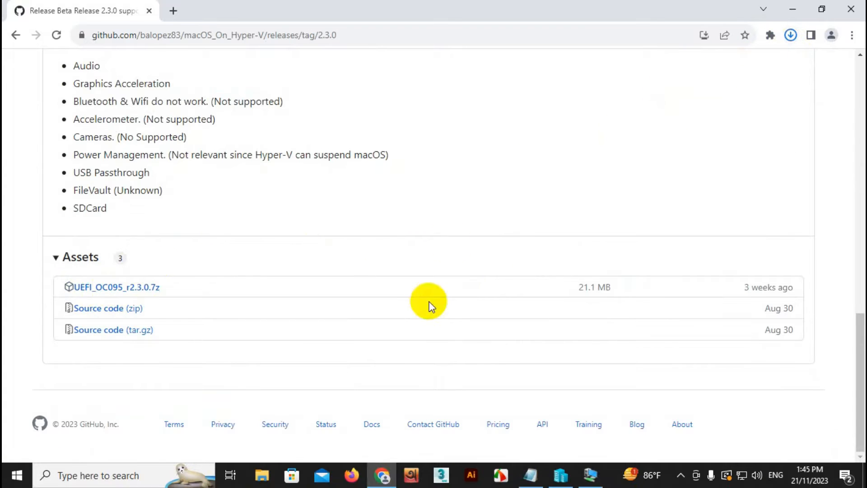
Copy the Boot File link from the Notepad notes and open it in a new Chrome tab.
{"action": "left_click", "coordinate": [531, 475]}
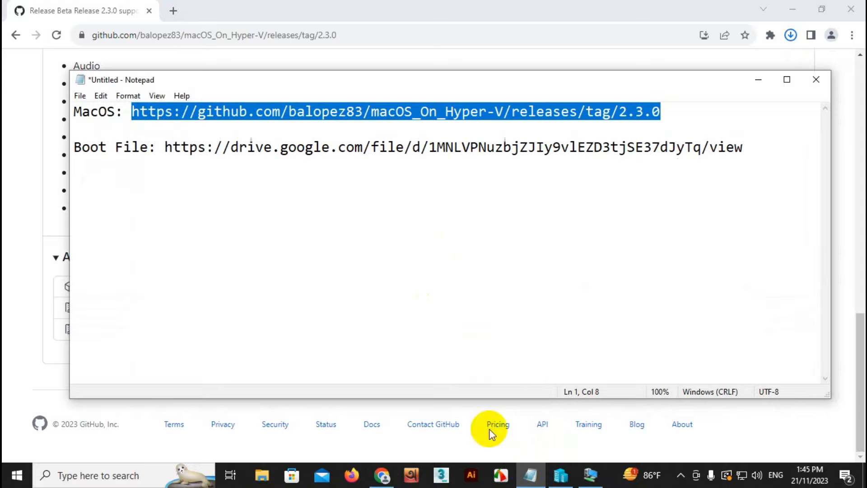
{"action": "left_click_drag", "start_coordinate": [744, 147], "coordinate": [172, 149]}
{"action": "right_click", "coordinate": [173, 149]}
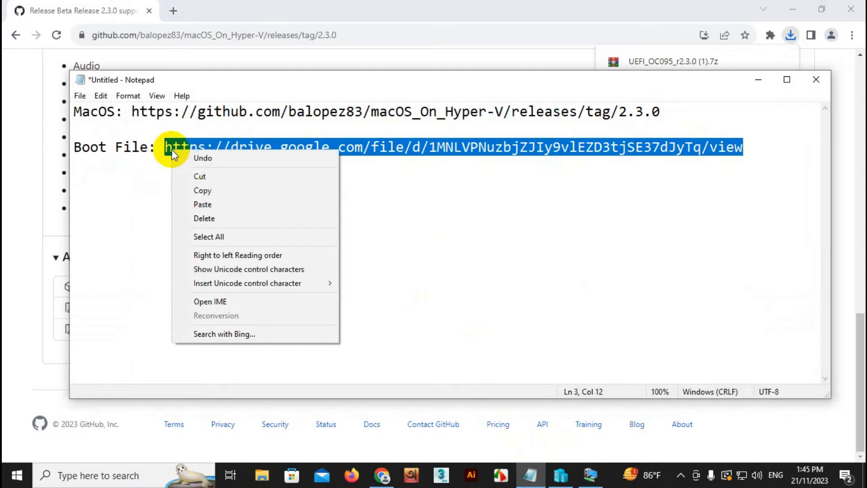
{"action": "left_click", "coordinate": [199, 191]}
{"action": "left_click", "coordinate": [314, 21]}
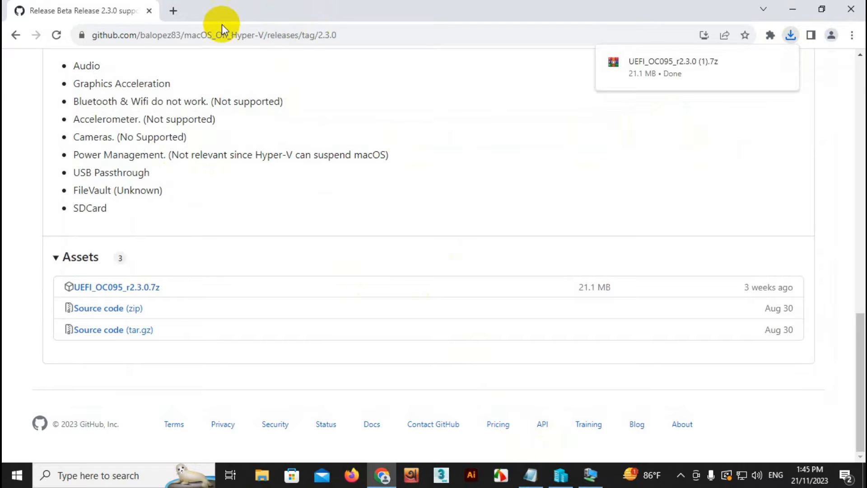
{"action": "left_click", "coordinate": [174, 13]}
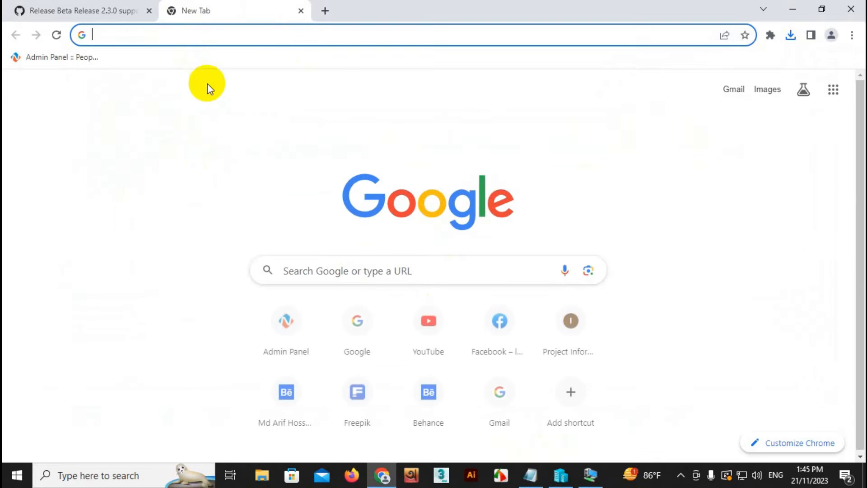
{"action": "right_click", "coordinate": [170, 32]}
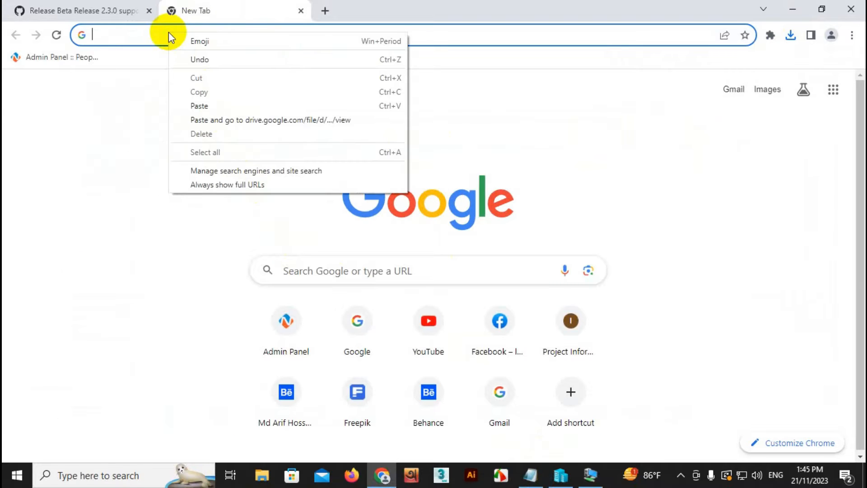
{"action": "left_click", "coordinate": [277, 120]}
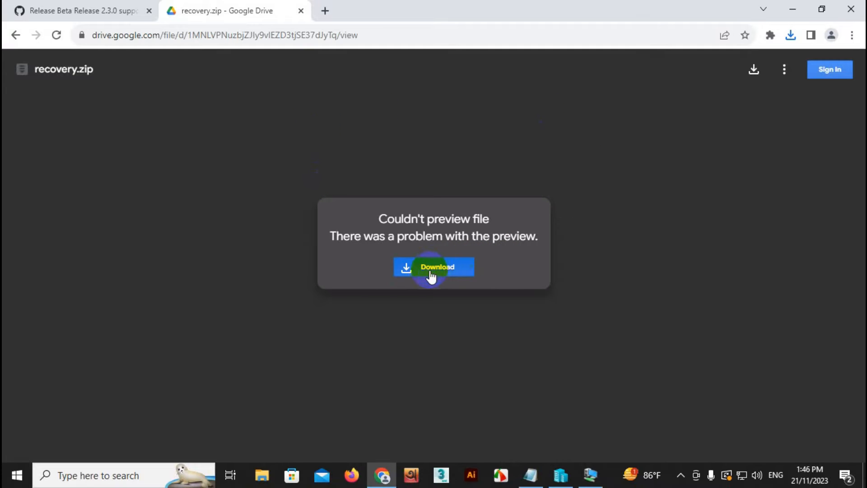
Download recovery.zip from Google Drive despite the virus scan warning, and check the recent download history.
{"action": "left_click", "coordinate": [448, 268]}
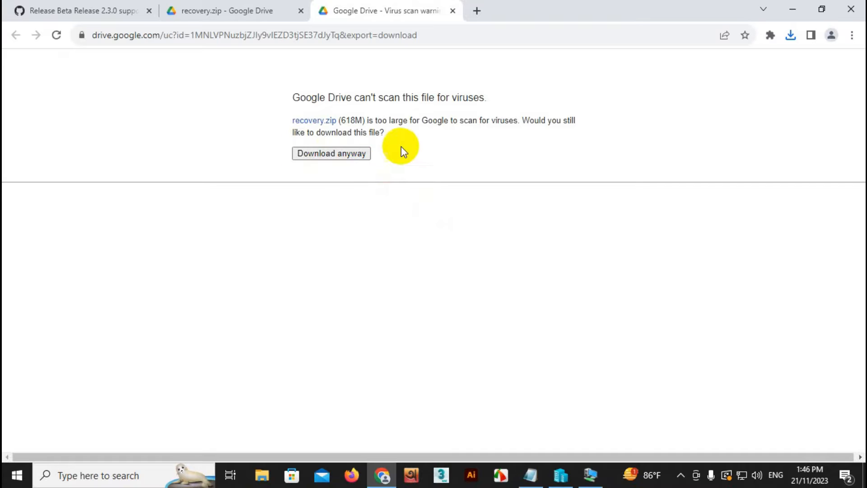
{"action": "left_click", "coordinate": [343, 154]}
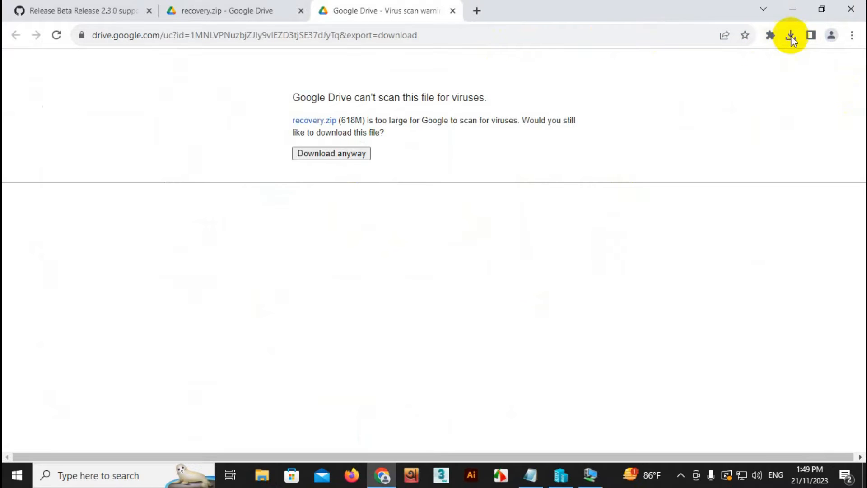
{"action": "left_click", "coordinate": [797, 35]}
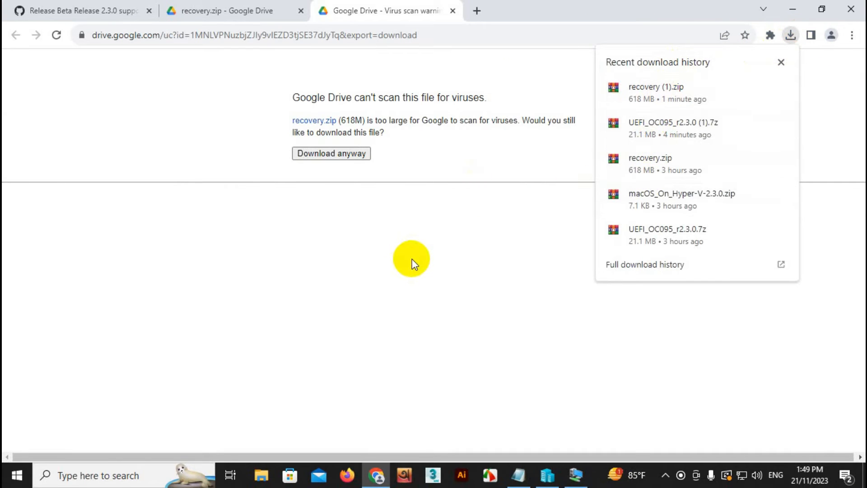
{"action": "left_click", "coordinate": [403, 262]}
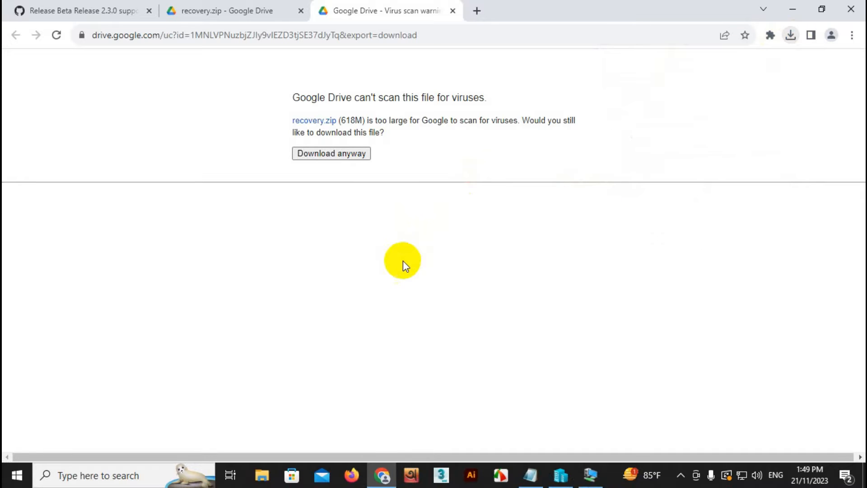
Close the browser, minimize the notes and open the Downloads folder in File Explorer.
{"action": "left_click", "coordinate": [851, 9]}
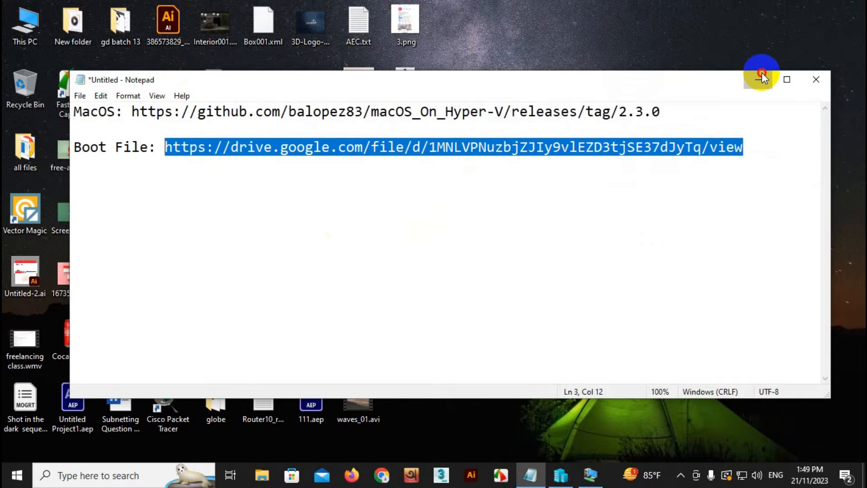
{"action": "left_click", "coordinate": [763, 79]}
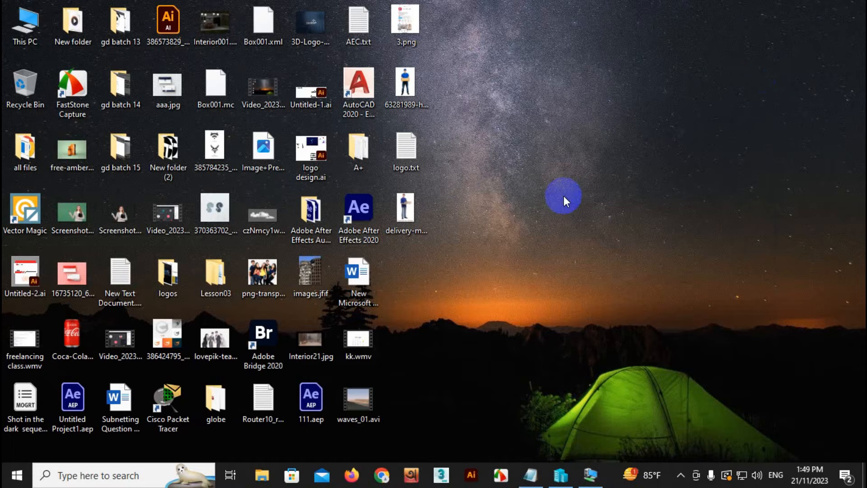
{"action": "left_click", "coordinate": [264, 475]}
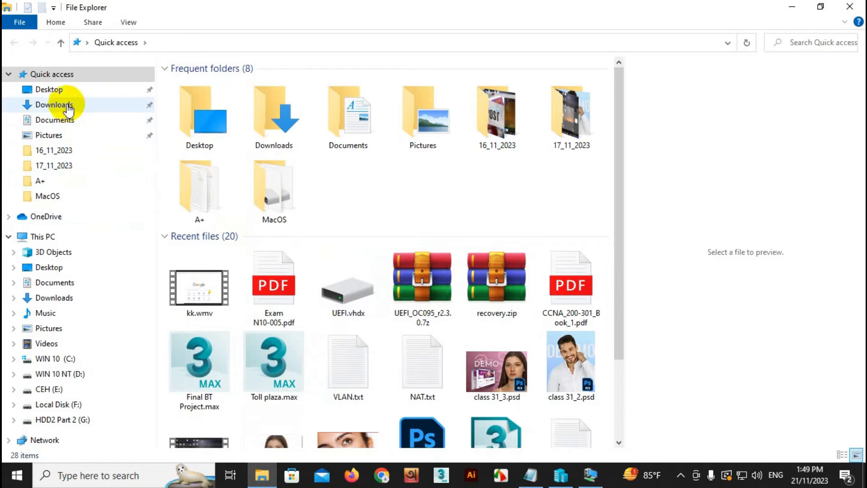
{"action": "left_click", "coordinate": [59, 106]}
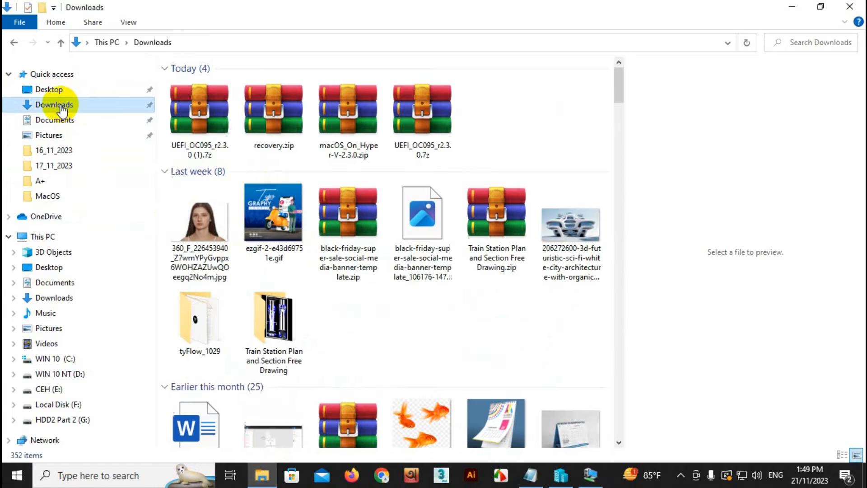
Extract the UEFI_OC095_r2.3.0 (1).7z archive into a folder of the same name.
{"action": "left_click", "coordinate": [270, 115]}
{"action": "left_click", "coordinate": [203, 113]}
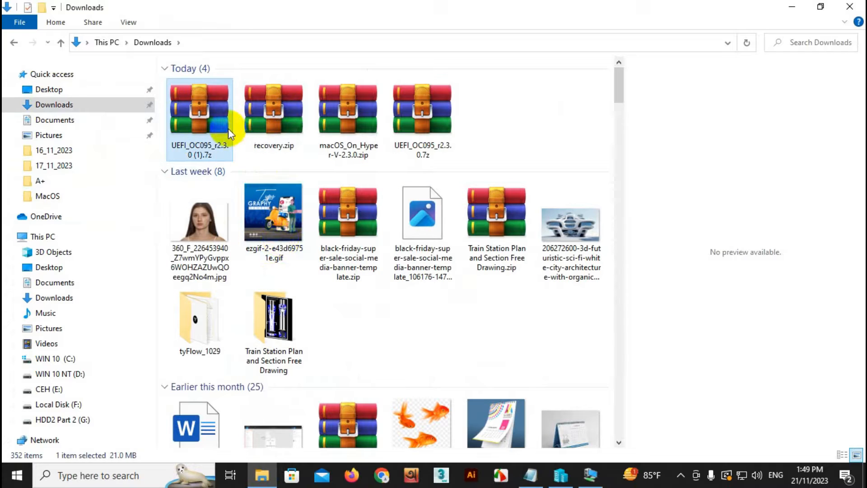
{"action": "right_click", "coordinate": [203, 112]}
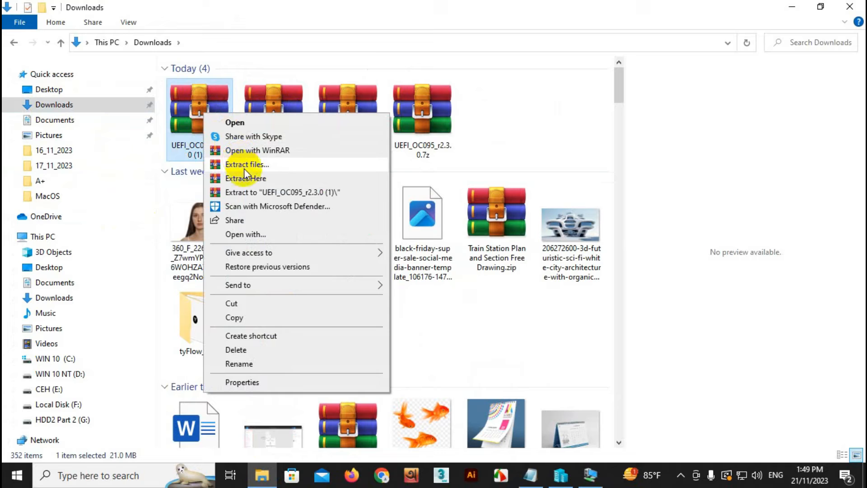
{"action": "left_click", "coordinate": [287, 191]}
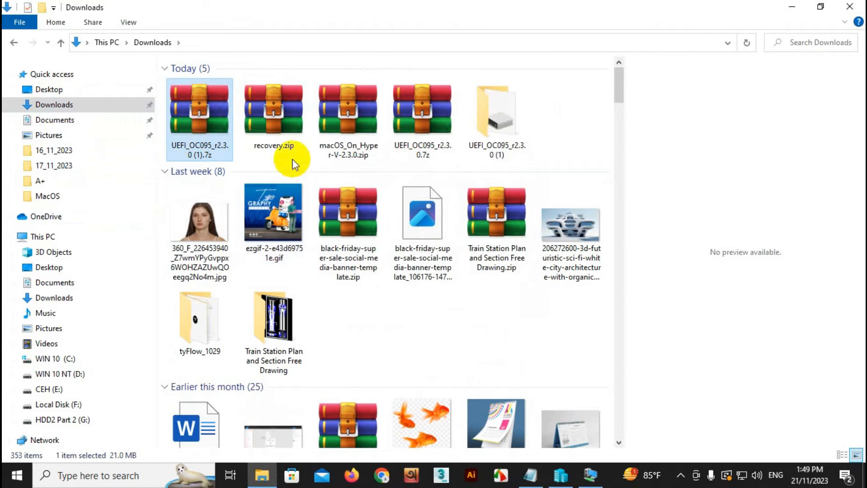
Extract recovery.zip into its own recovery folder in Downloads.
{"action": "left_click", "coordinate": [277, 117]}
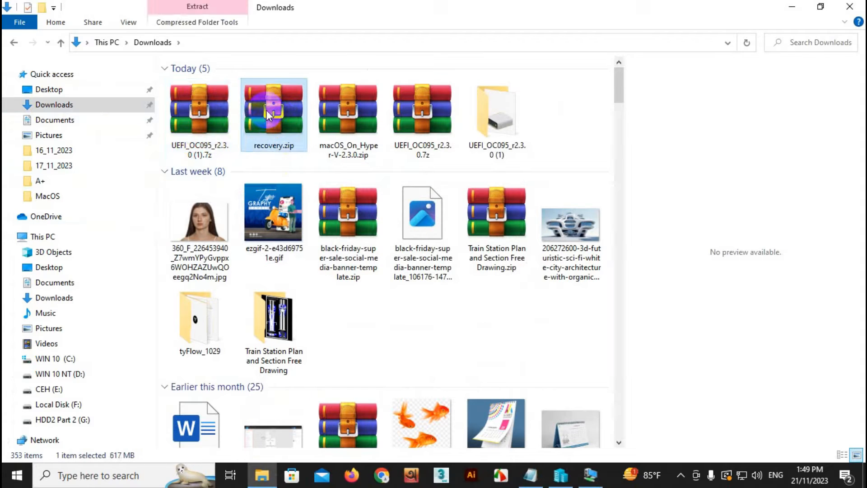
{"action": "right_click", "coordinate": [267, 110]}
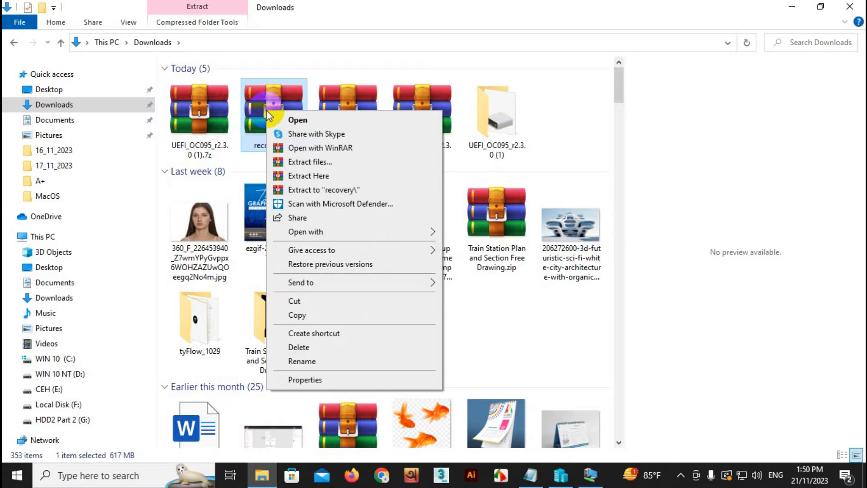
{"action": "left_click", "coordinate": [330, 191]}
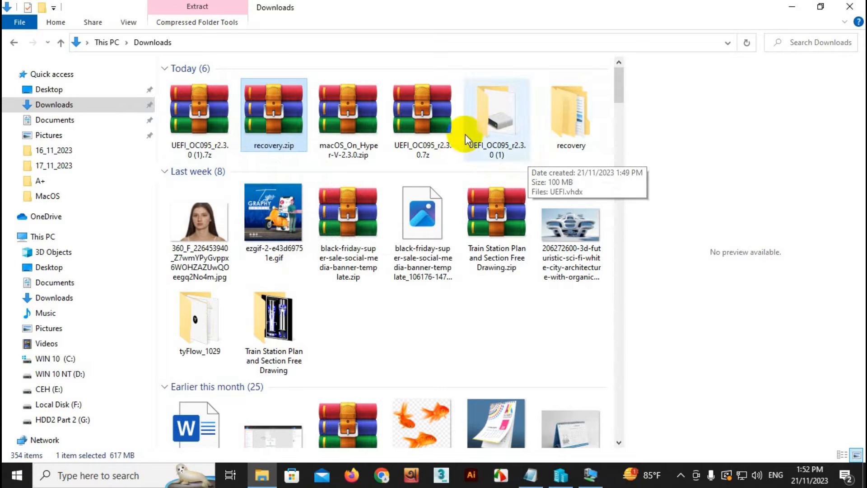
Copy the UEFI.vhdx file from the extracted UEFI_OC095_r2.3.0 (1) folder.
{"action": "left_click", "coordinate": [509, 123]}
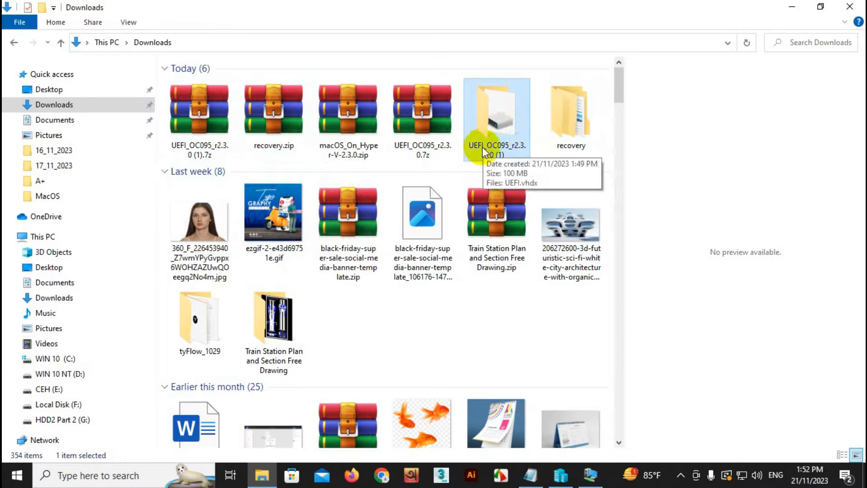
{"action": "double_click", "coordinate": [500, 113]}
{"action": "left_click", "coordinate": [200, 82]}
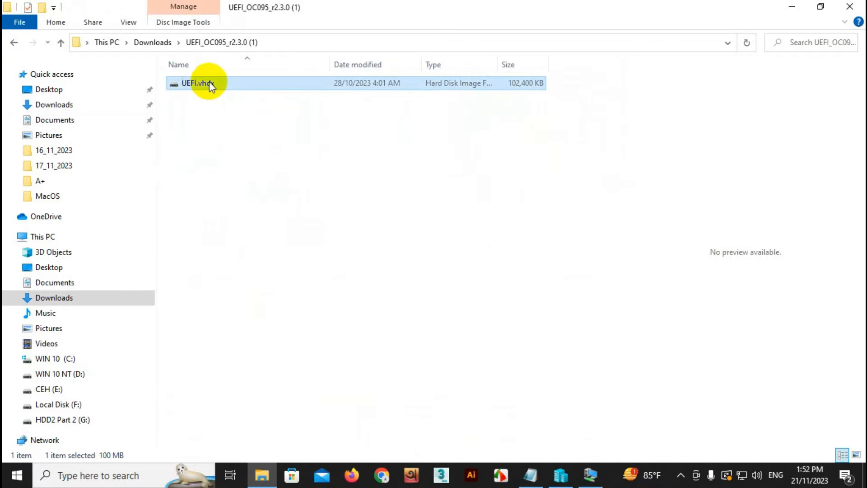
{"action": "right_click", "coordinate": [220, 84]}
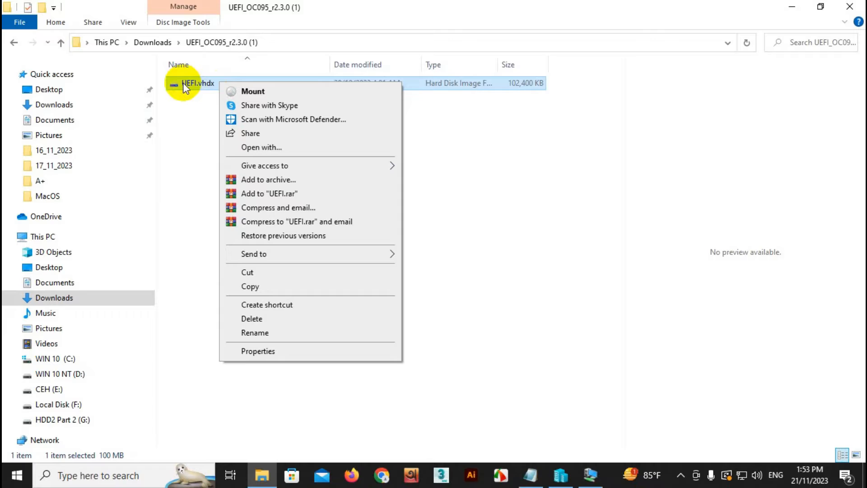
{"action": "left_click", "coordinate": [256, 286]}
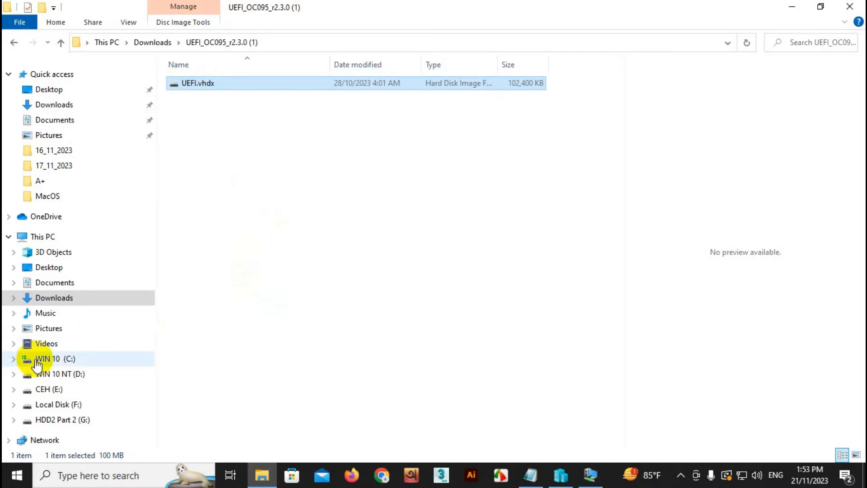
Create a new folder named AppleOS in the root of the WIN 10 (C:) drive.
{"action": "left_click", "coordinate": [86, 360]}
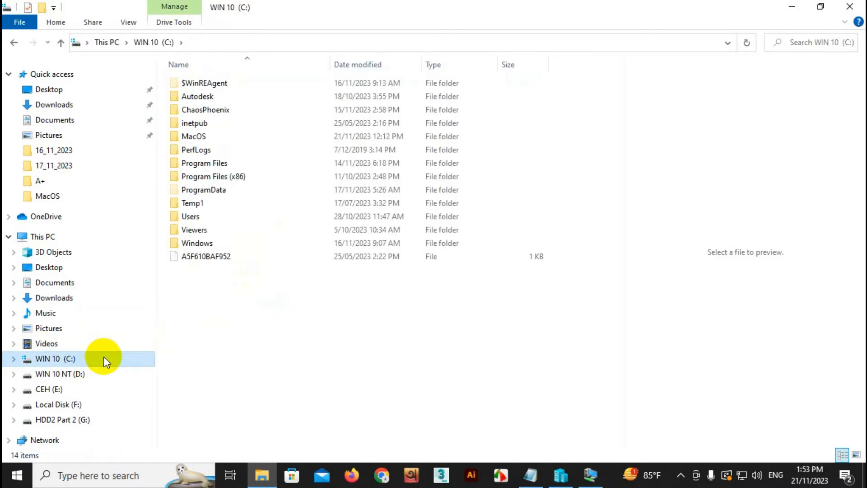
{"action": "right_click", "coordinate": [265, 282]}
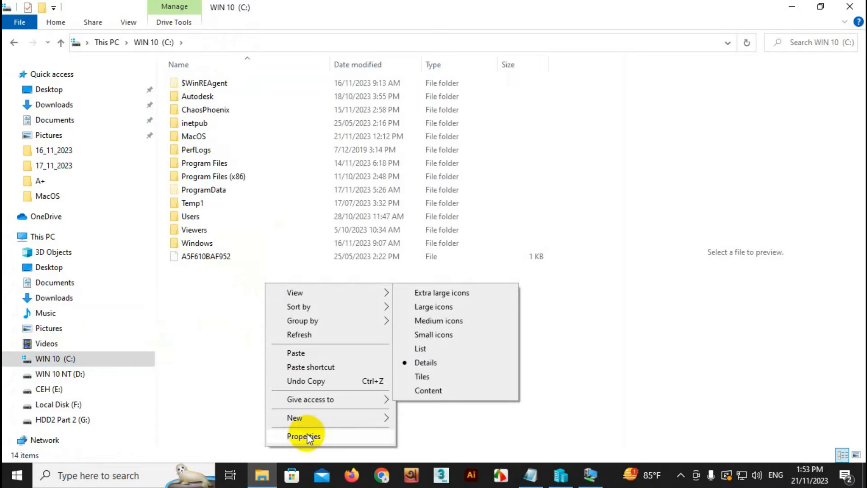
{"action": "mouse_move", "coordinate": [305, 418]}
{"action": "left_click", "coordinate": [437, 417]}
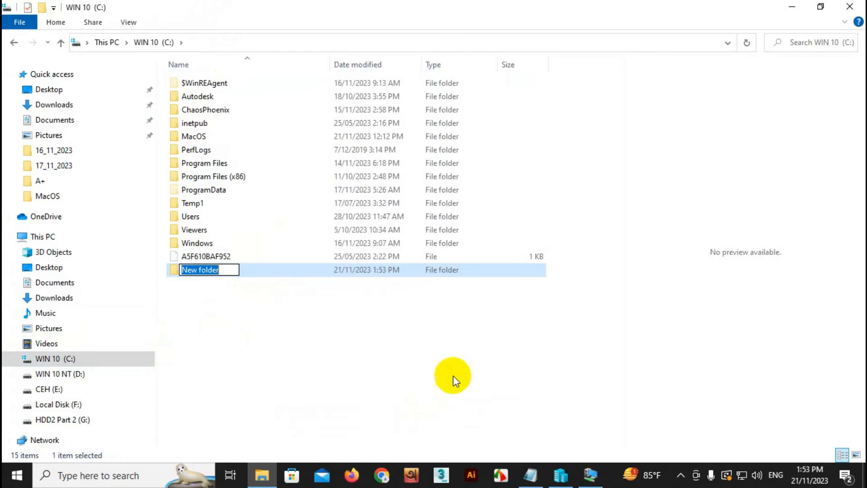
{"action": "type", "text": "AppleOS"}
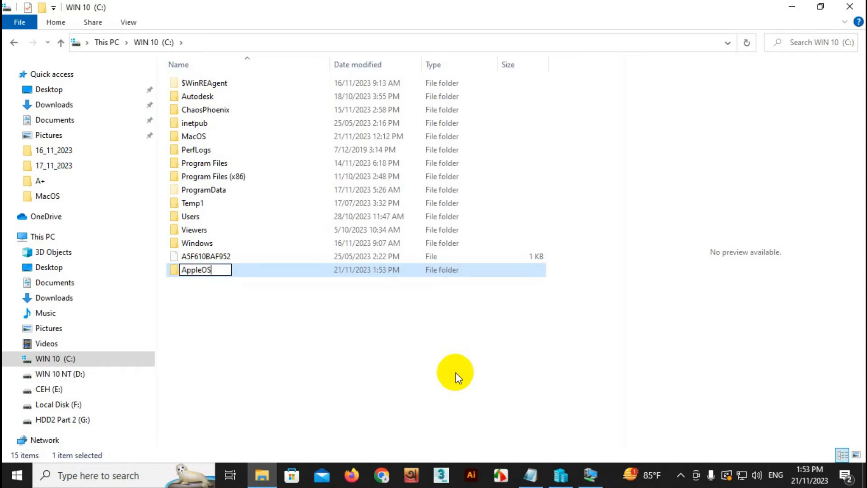
Paste the copied UEFI.vhdx file into the new AppleOS folder on the C: drive.
{"action": "left_click", "coordinate": [304, 305]}
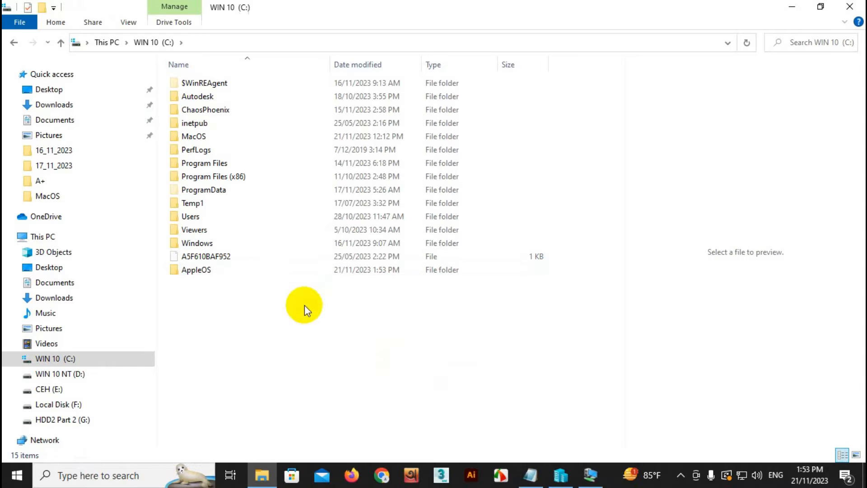
{"action": "double_click", "coordinate": [226, 272]}
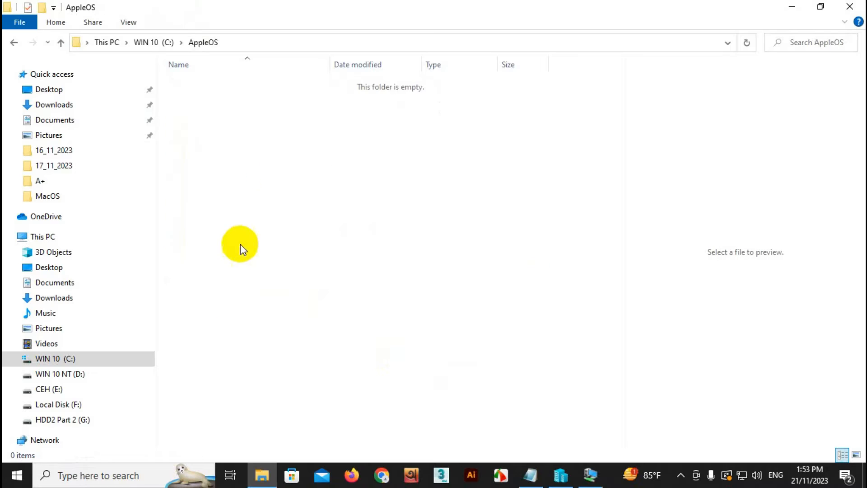
{"action": "right_click", "coordinate": [245, 145]}
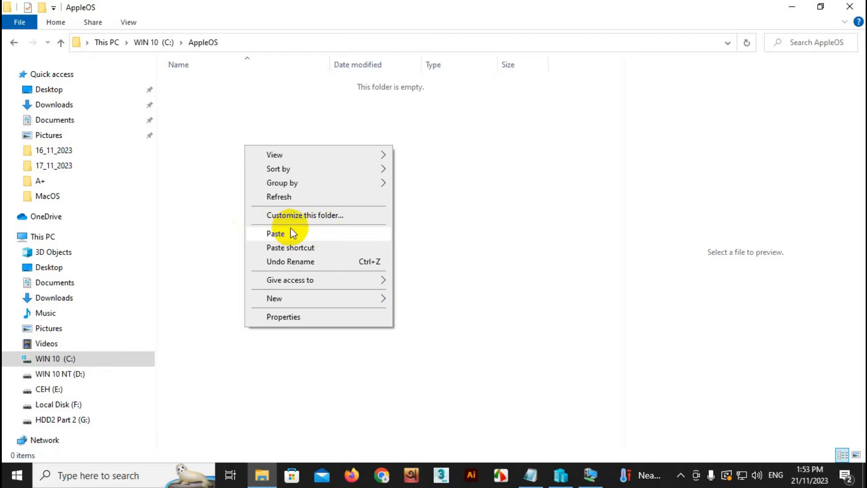
{"action": "left_click", "coordinate": [301, 234]}
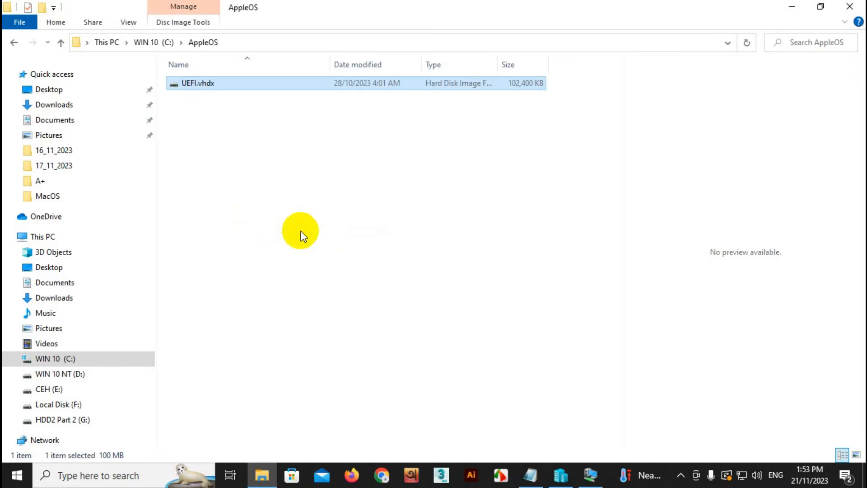
{"action": "left_click", "coordinate": [292, 188]}
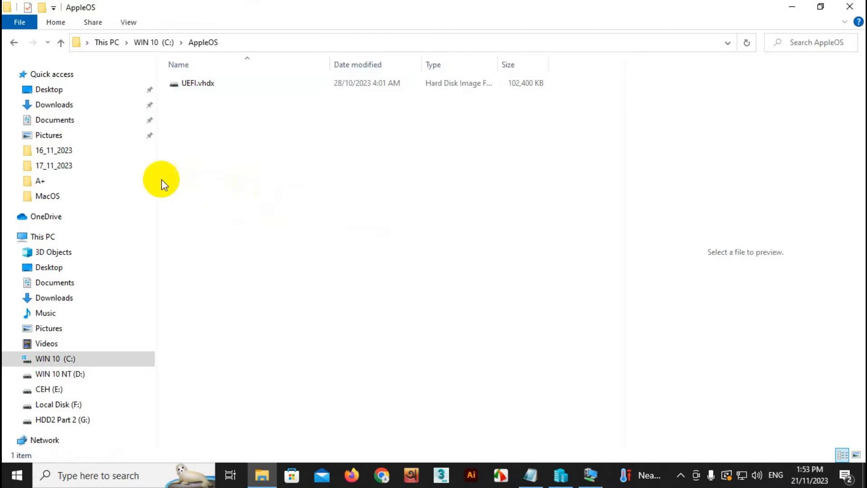
Check the contents of the com.apple.recovery.boot folder inside the extracted recovery folder in Downloads, and copy that folder.
{"action": "left_click", "coordinate": [60, 113]}
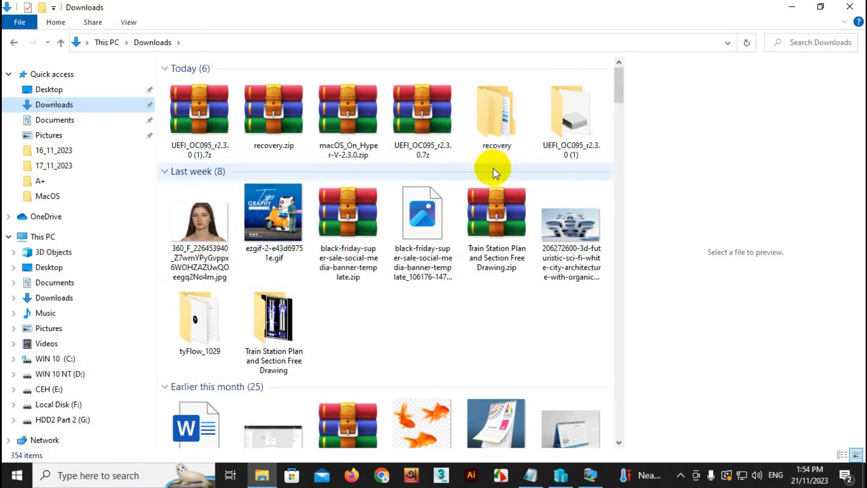
{"action": "left_click", "coordinate": [501, 158]}
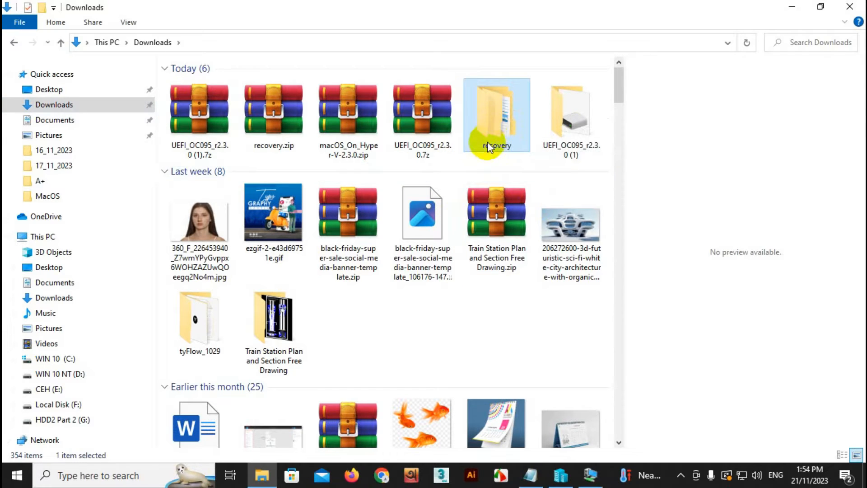
{"action": "double_click", "coordinate": [494, 128]}
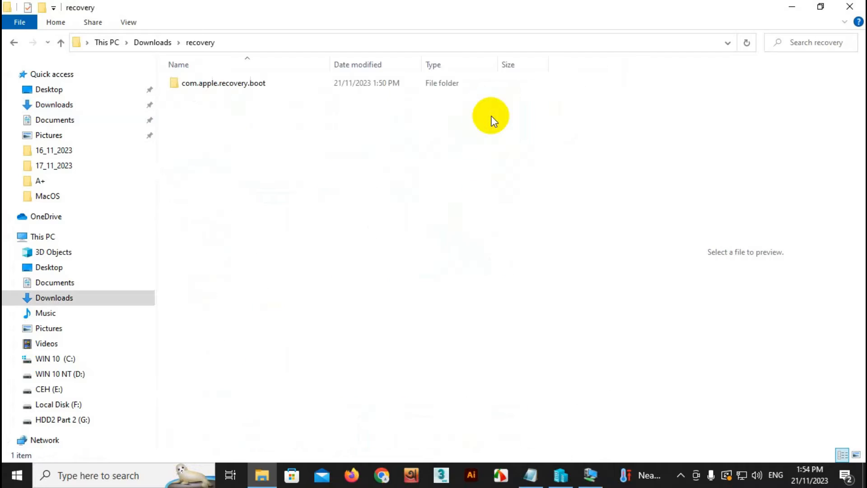
{"action": "left_click", "coordinate": [212, 82]}
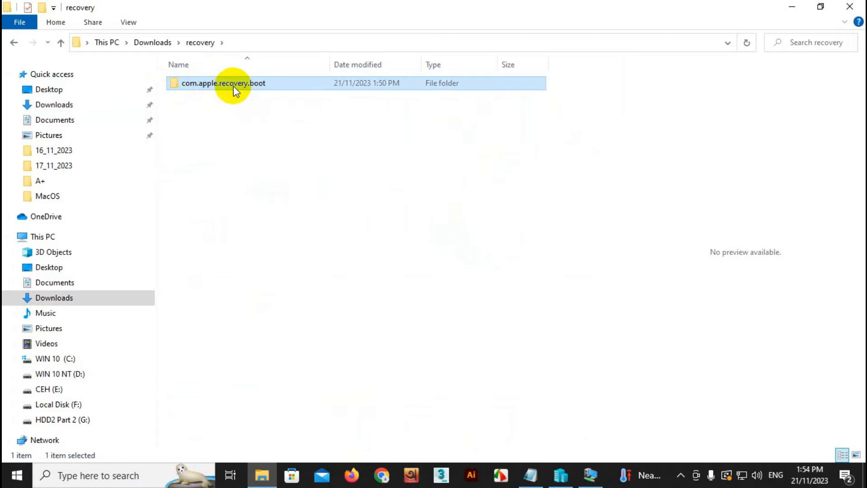
{"action": "double_click", "coordinate": [235, 84]}
{"action": "left_click_drag", "start_coordinate": [270, 132], "coordinate": [197, 82]}
{"action": "left_click", "coordinate": [253, 161]}
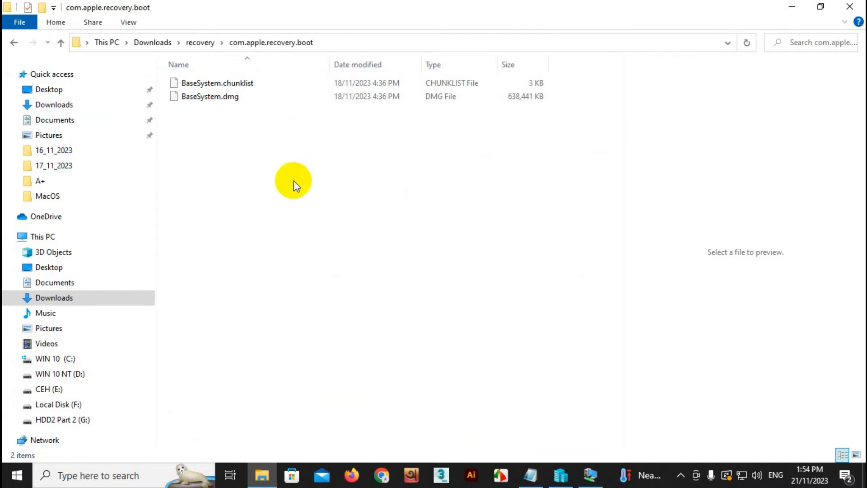
{"action": "left_click", "coordinate": [65, 45]}
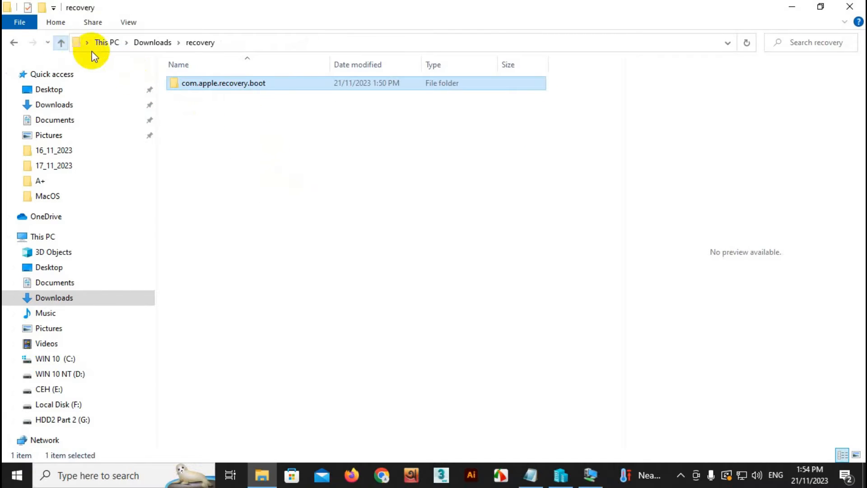
{"action": "right_click", "coordinate": [227, 83]}
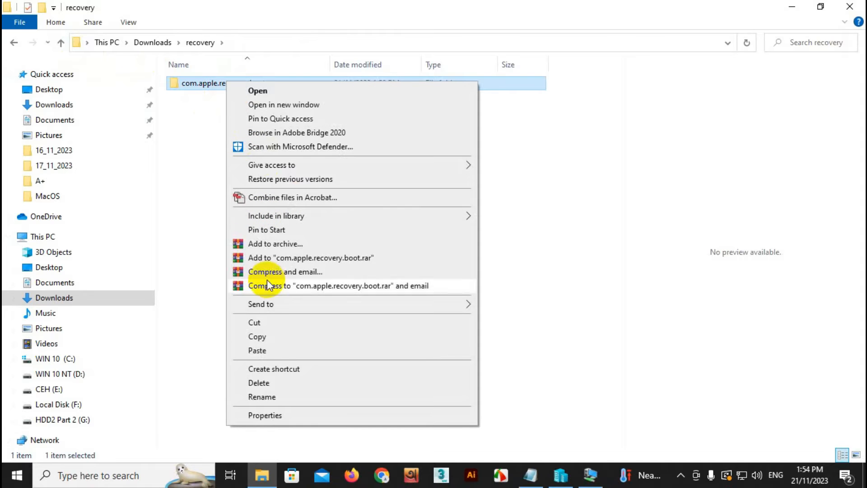
{"action": "left_click", "coordinate": [275, 336]}
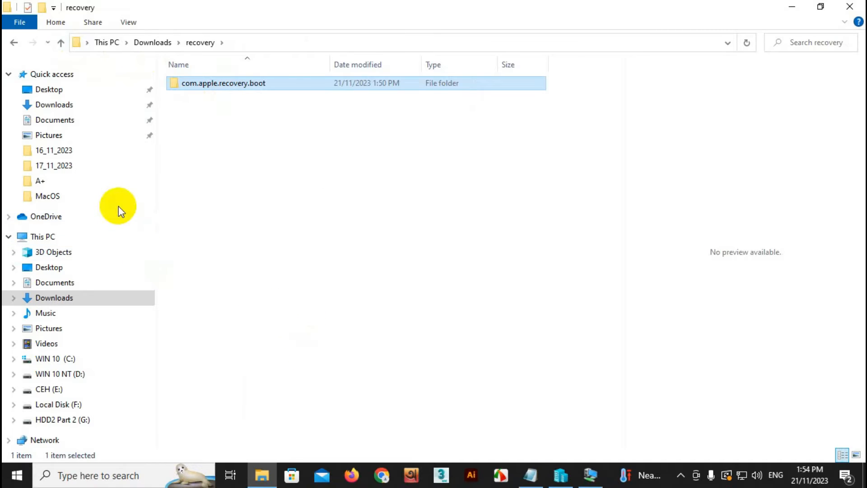
Mount the UEFI.vhdx disk image from the AppleOS folder on the C: drive and maximize its window.
{"action": "left_click", "coordinate": [69, 360]}
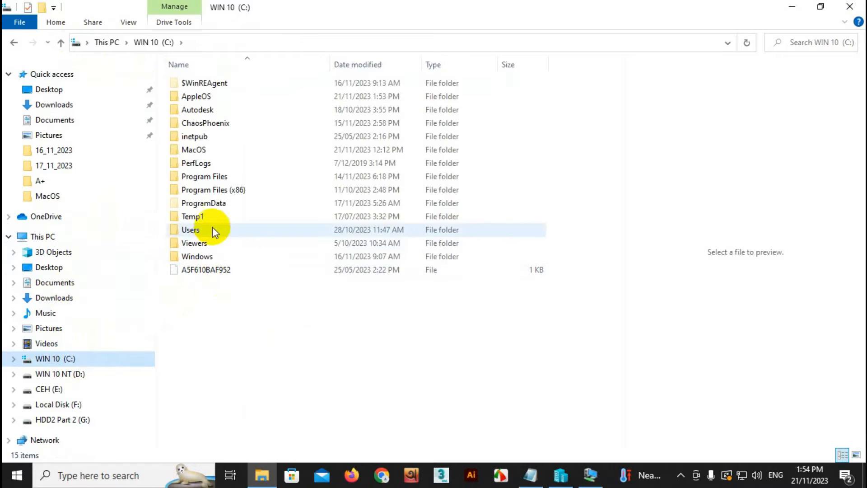
{"action": "left_click", "coordinate": [201, 99]}
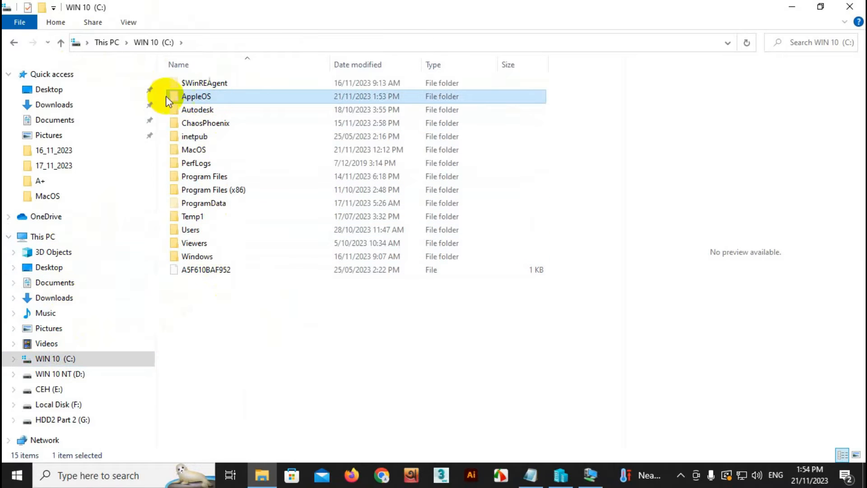
{"action": "double_click", "coordinate": [208, 96]}
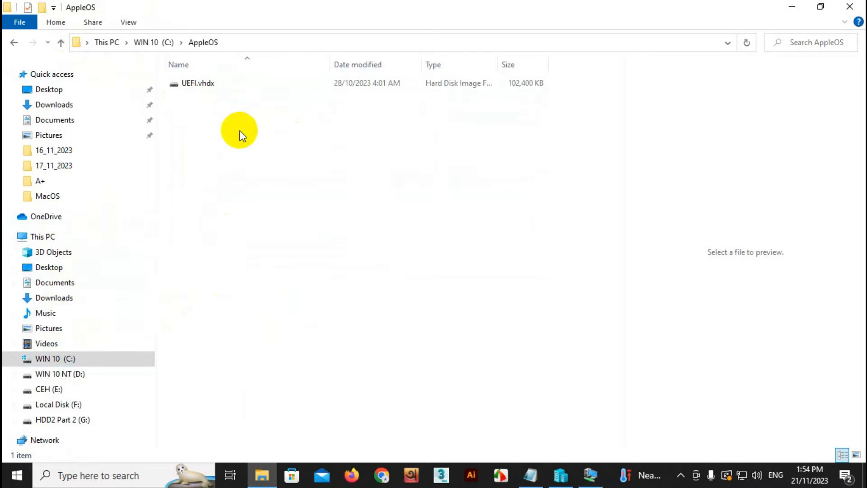
{"action": "left_click", "coordinate": [198, 84]}
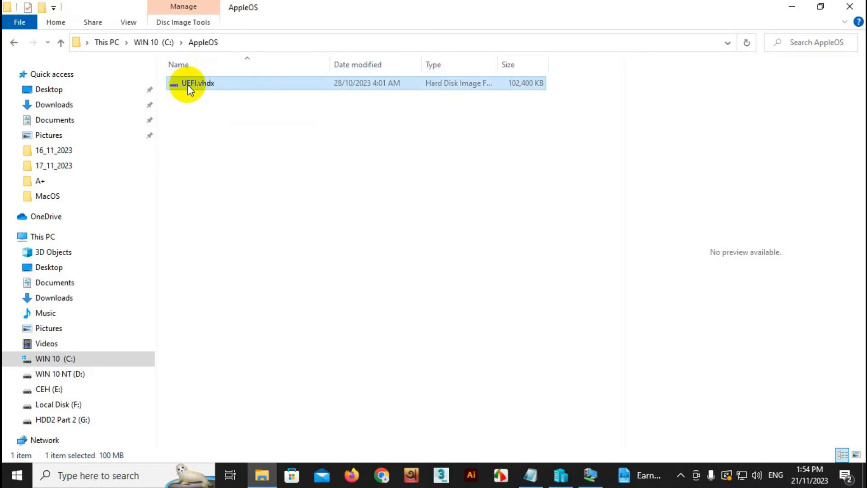
{"action": "right_click", "coordinate": [221, 83]}
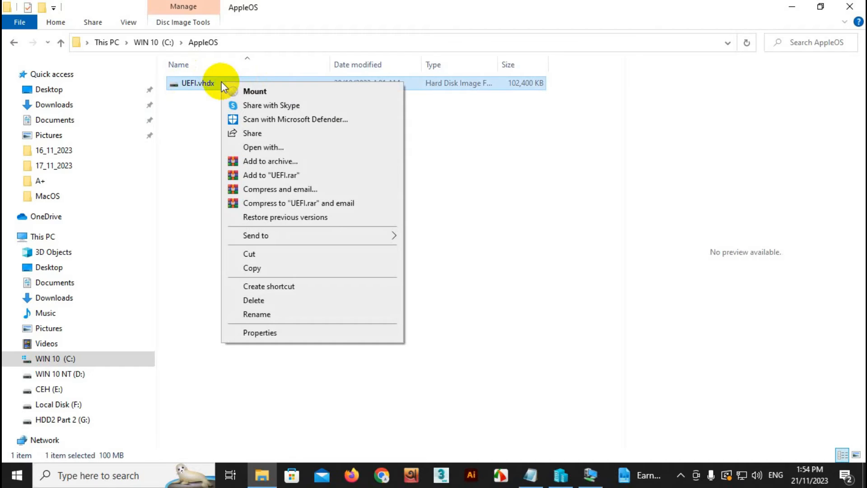
{"action": "left_click", "coordinate": [267, 93]}
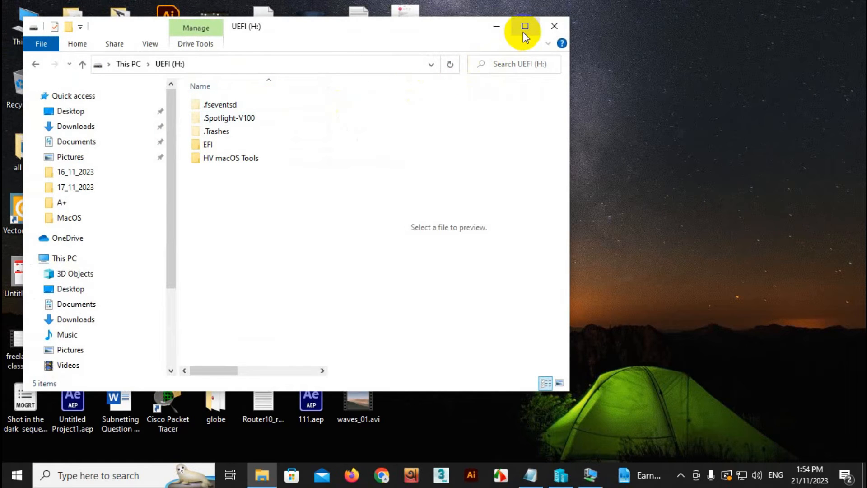
{"action": "left_click", "coordinate": [524, 27]}
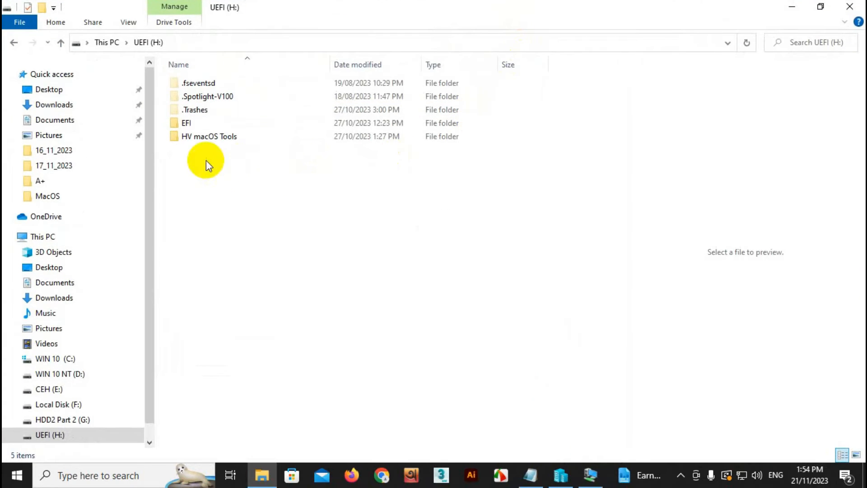
Paste the com.apple.recovery.boot folder into the root of the mounted UEFI (H:) drive and eject the drive.
{"action": "double_click", "coordinate": [208, 124]}
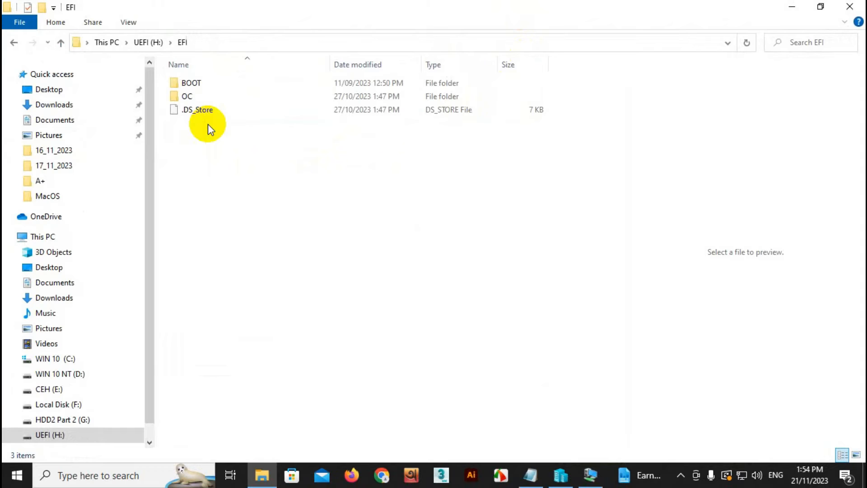
{"action": "left_click", "coordinate": [61, 42]}
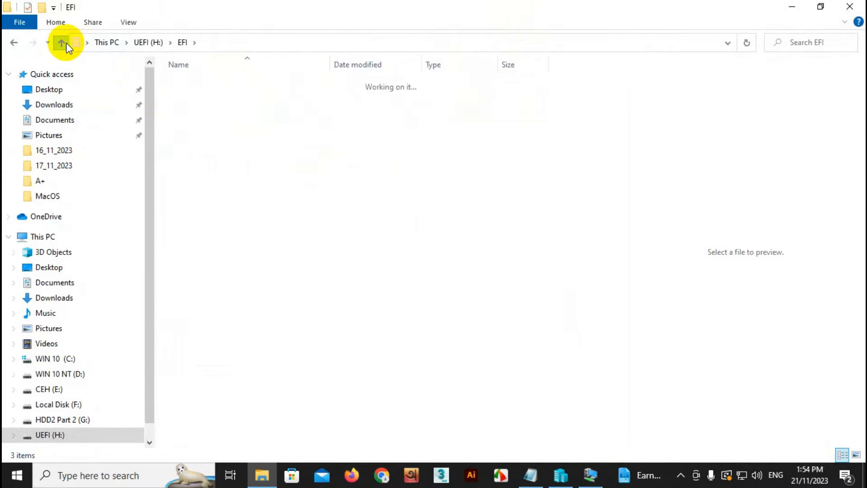
{"action": "right_click", "coordinate": [235, 178]}
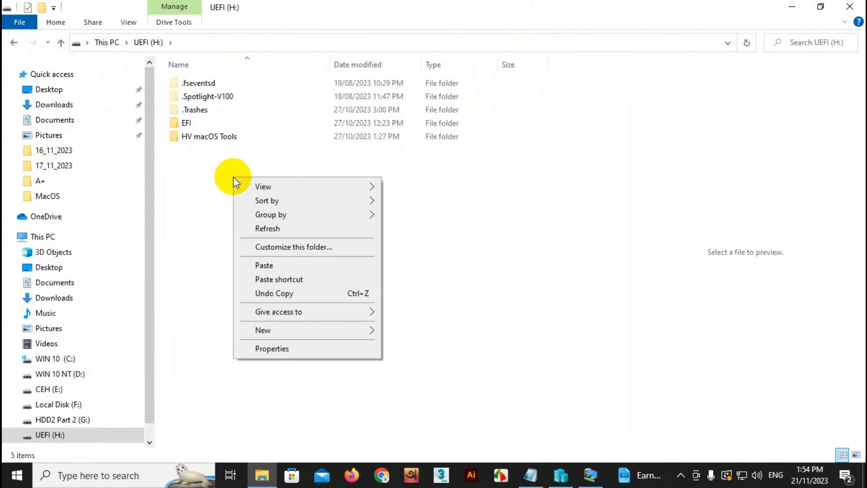
{"action": "left_click", "coordinate": [265, 266]}
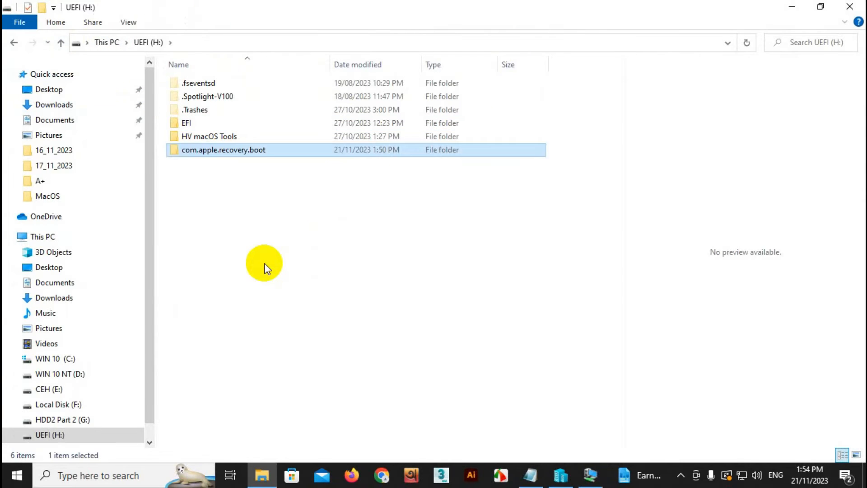
{"action": "left_click", "coordinate": [273, 227]}
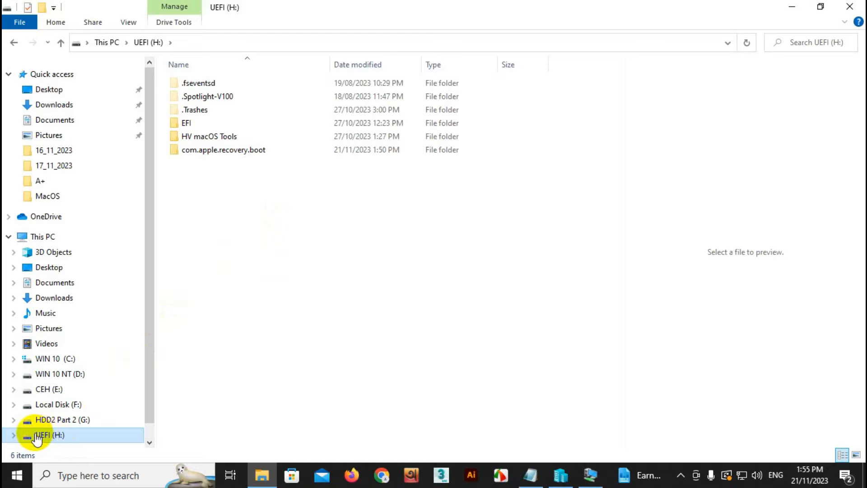
{"action": "right_click", "coordinate": [57, 437]}
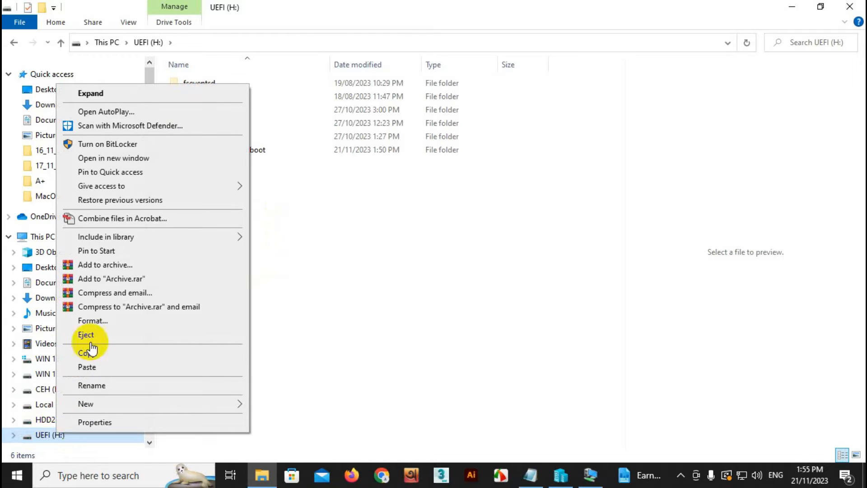
{"action": "left_click", "coordinate": [107, 336]}
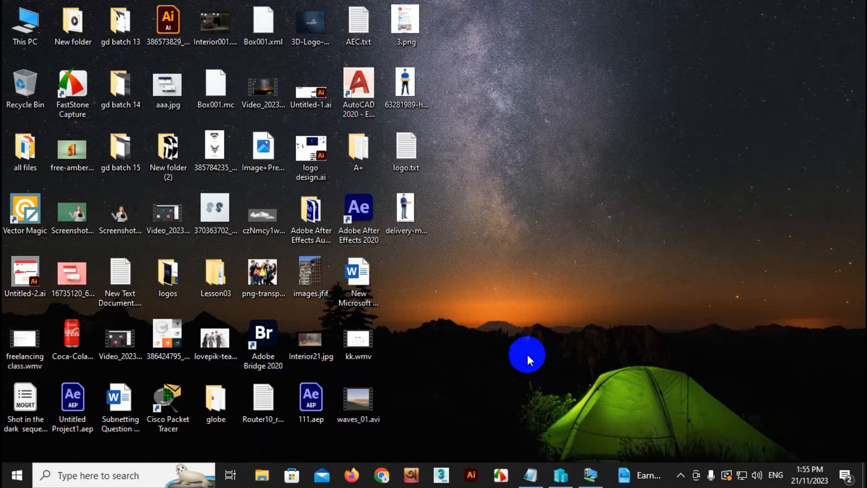
Switch to Hyper-V Manager and start a new virtual machine on HOST0 with a custom configuration.
{"action": "left_click", "coordinate": [563, 480]}
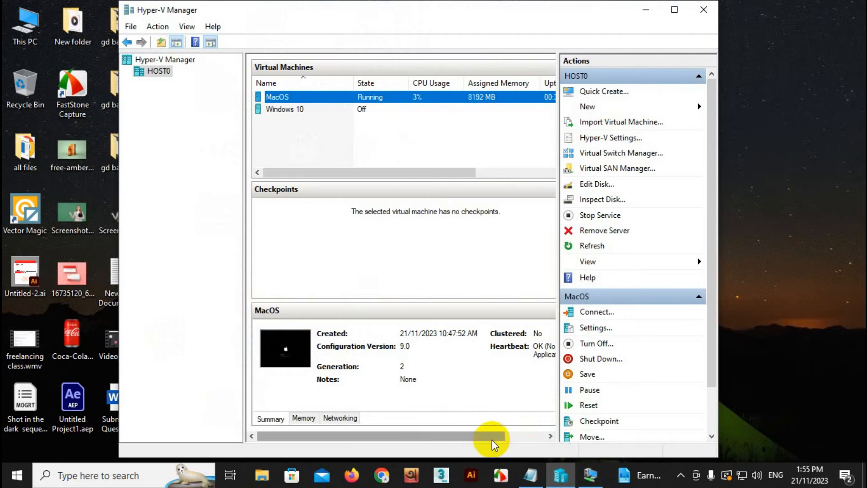
{"action": "left_click", "coordinate": [604, 110]}
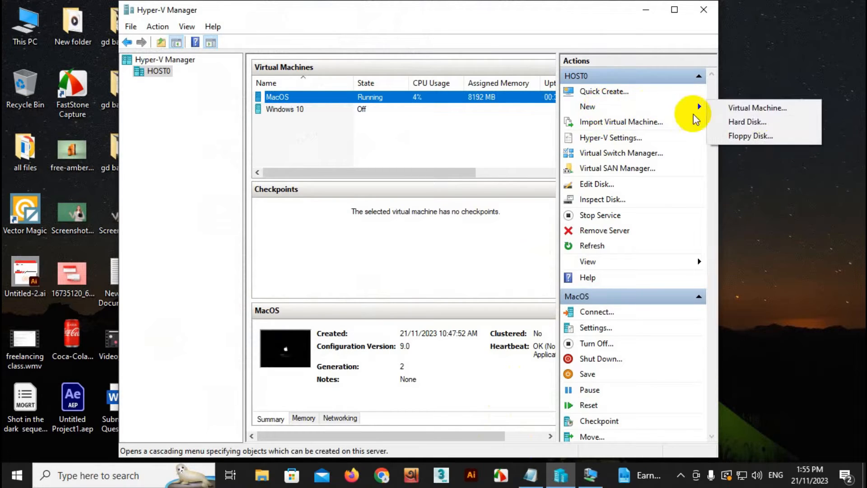
{"action": "left_click", "coordinate": [768, 110]}
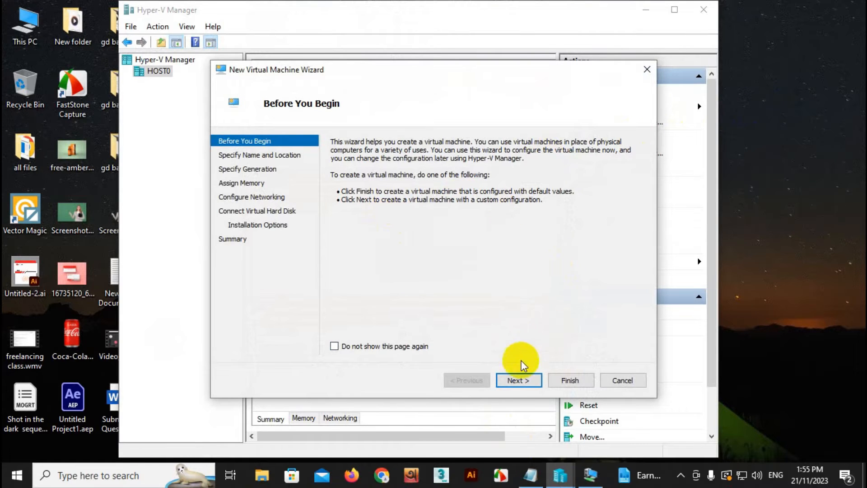
{"action": "left_click", "coordinate": [517, 381]}
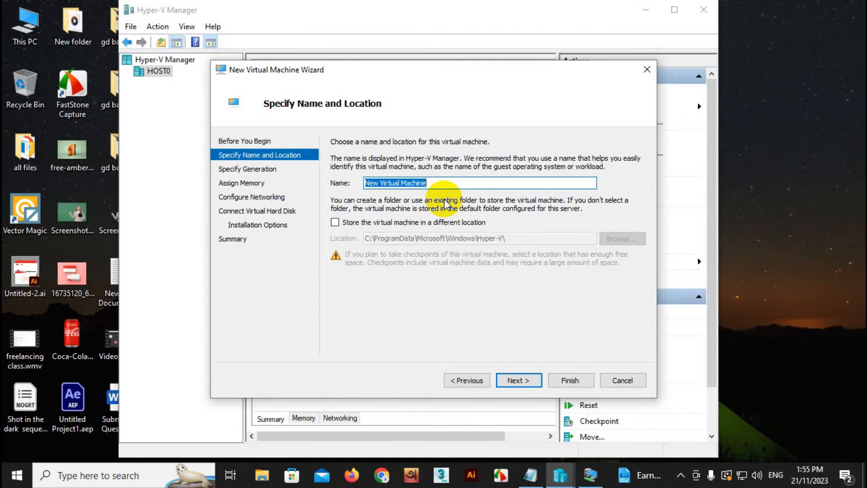
Name the new virtual machine MacPC, keep its default storage location, and make it Generation 2.
{"action": "type", "text": "MacPC"}
{"action": "key", "text": "Left"}
{"action": "key", "text": "Left"}
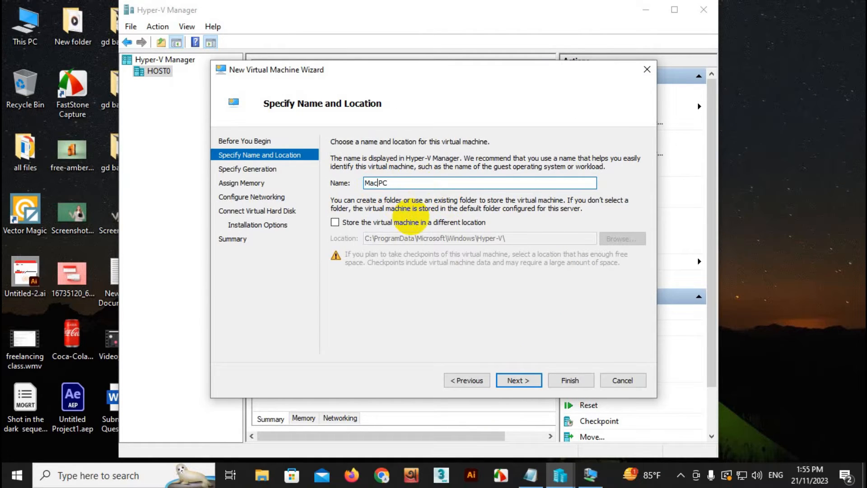
{"action": "left_click", "coordinate": [515, 380]}
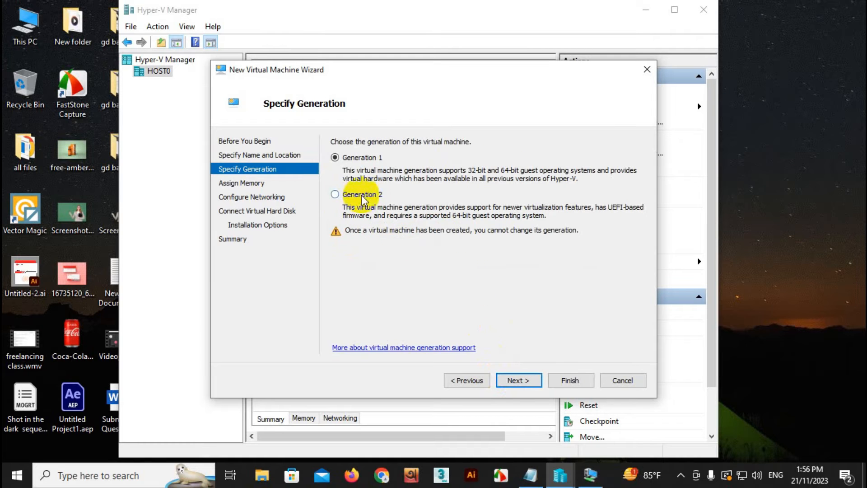
{"action": "left_click", "coordinate": [338, 194]}
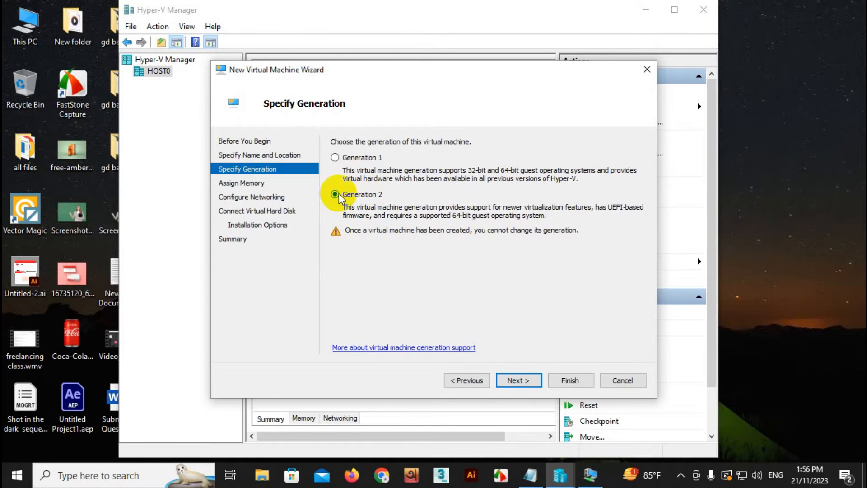
{"action": "left_click", "coordinate": [515, 380]}
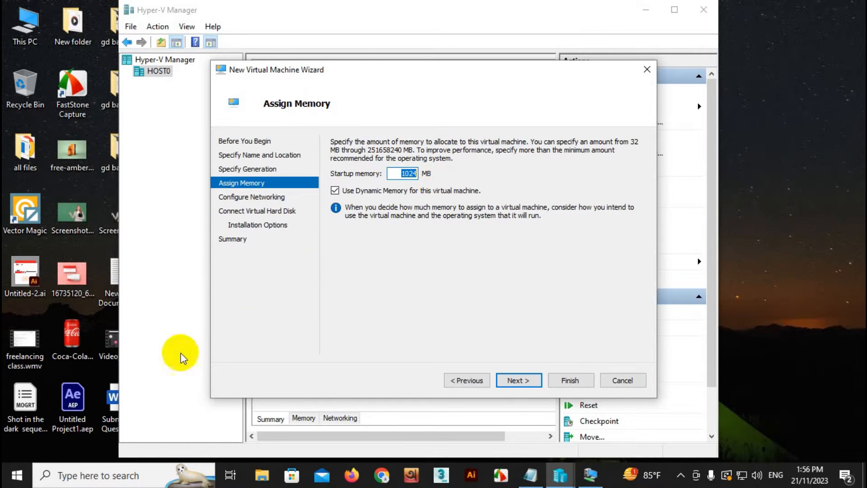
Open Calculator, multiply 1024 by 8 to work out the memory amount in MB, and close it.
{"action": "left_click", "coordinate": [74, 479]}
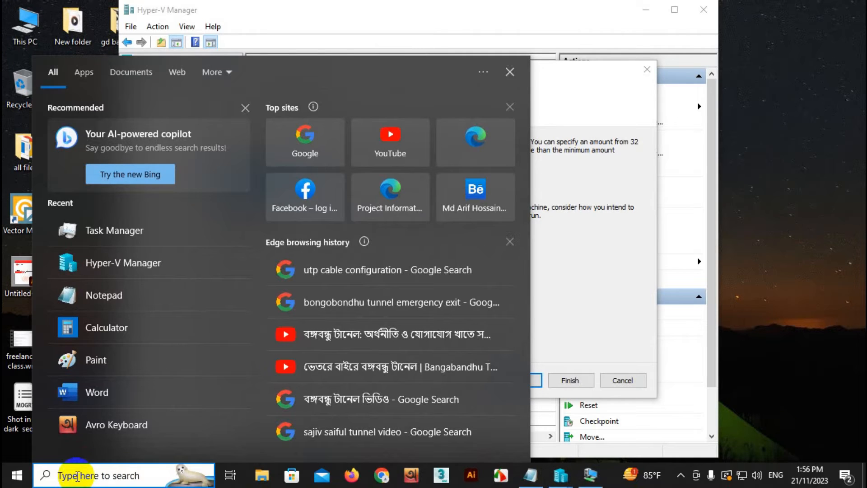
{"action": "left_click", "coordinate": [98, 327]}
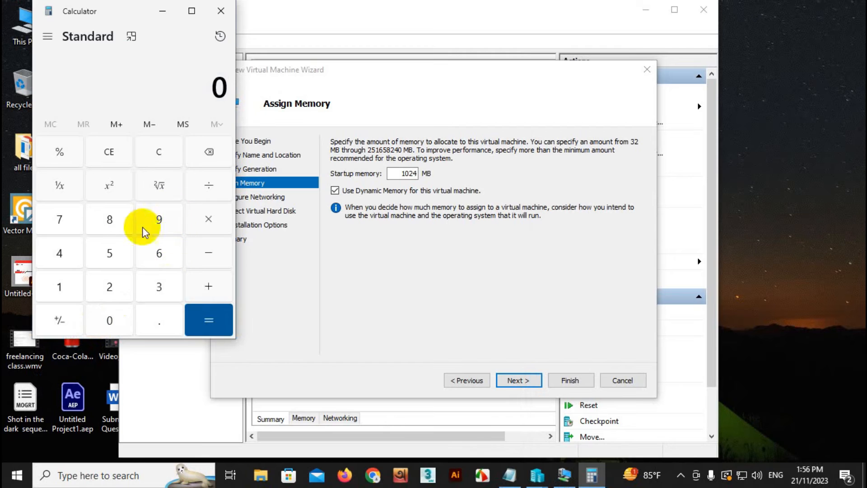
{"action": "left_click", "coordinate": [61, 287]}
{"action": "left_click", "coordinate": [109, 318]}
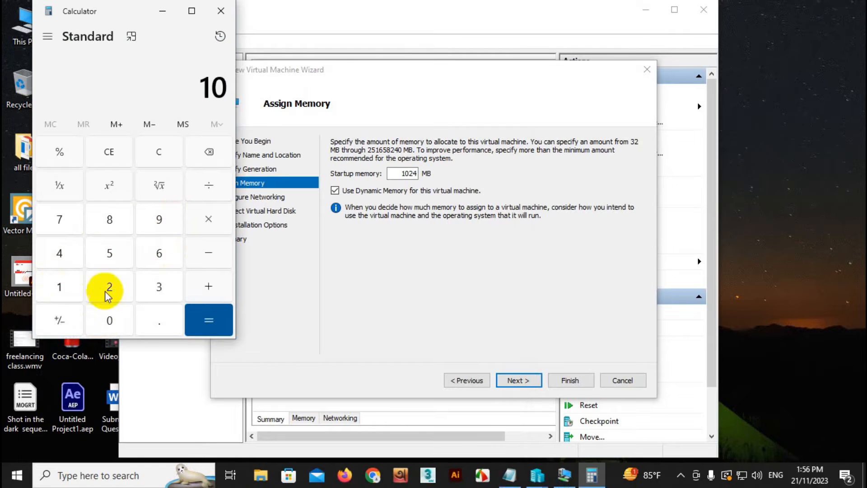
{"action": "left_click", "coordinate": [109, 287]}
{"action": "left_click", "coordinate": [64, 258]}
{"action": "left_click", "coordinate": [205, 219]}
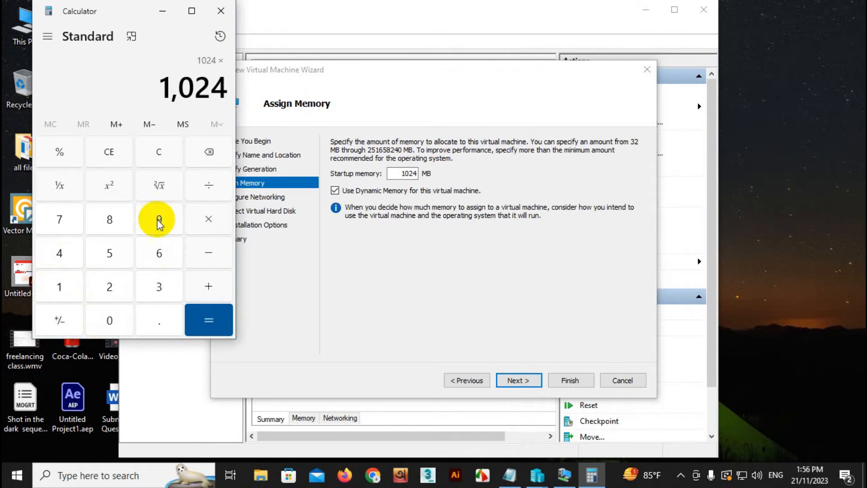
{"action": "left_click", "coordinate": [110, 220]}
{"action": "left_click", "coordinate": [209, 321]}
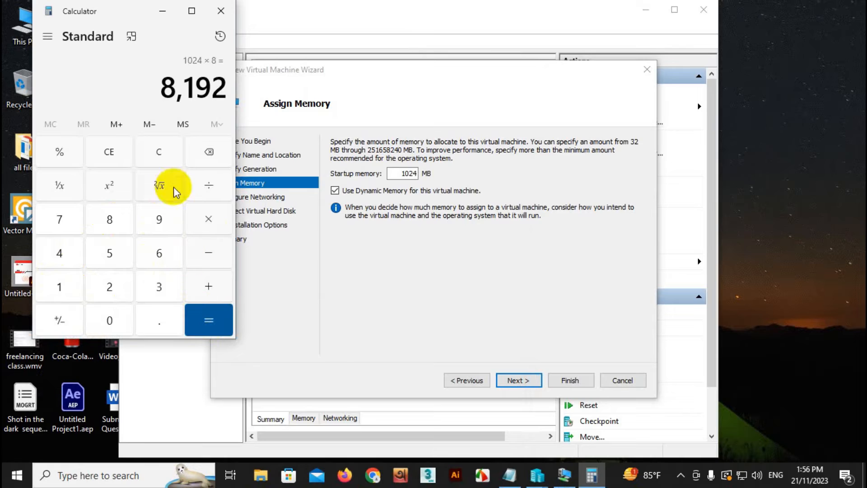
{"action": "left_click_drag", "start_coordinate": [164, 88], "coordinate": [218, 90]}
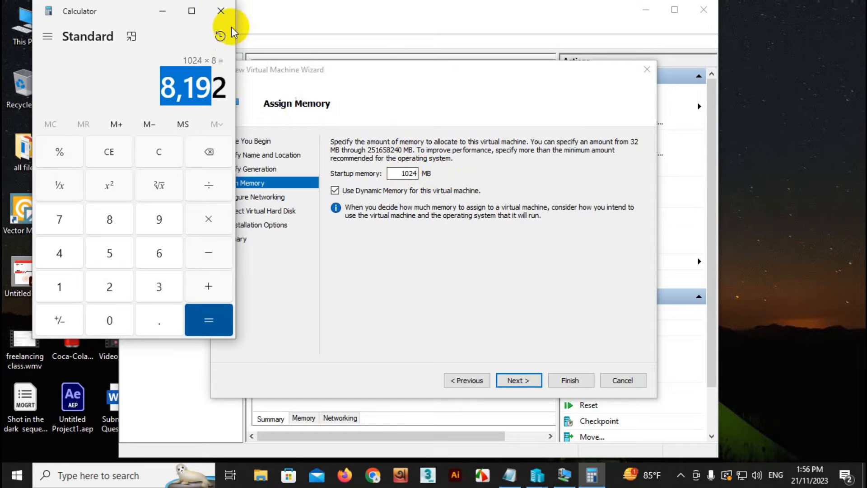
{"action": "left_click", "coordinate": [221, 11]}
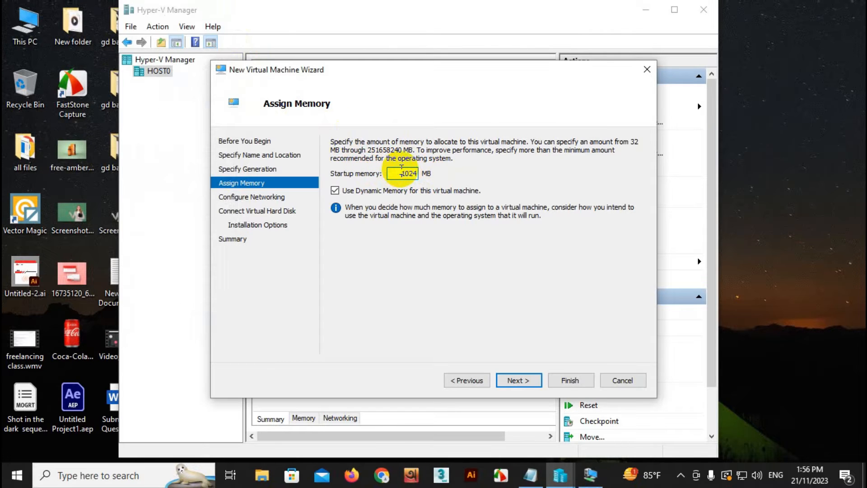
Set the virtual machine's startup memory to 8192 MB, keep Dynamic Memory enabled, and continue to the networking settings.
{"action": "left_click_drag", "start_coordinate": [402, 173], "coordinate": [434, 176]}
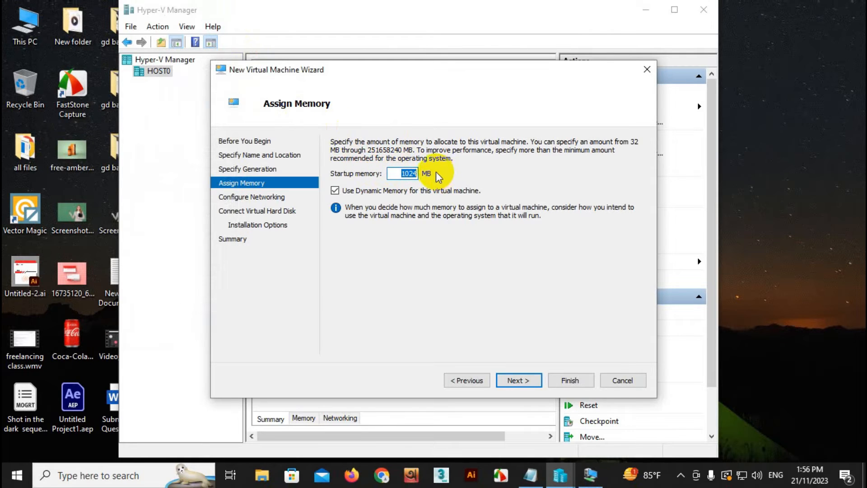
{"action": "key", "text": "Left"}
{"action": "key", "text": "BackSpace"}
{"action": "key", "text": "BackSpace"}
{"action": "key", "text": "BackSpace"}
{"action": "key", "text": "BackSpace"}
{"action": "type", "text": "8"}
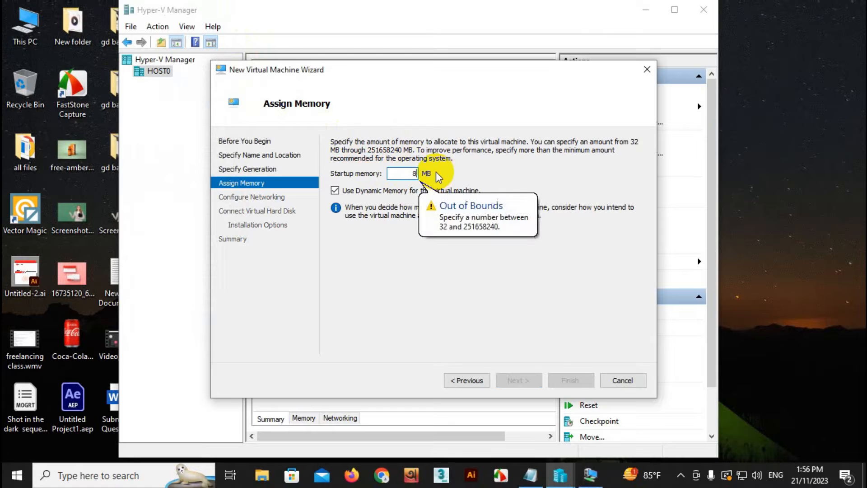
{"action": "type", "text": "192"}
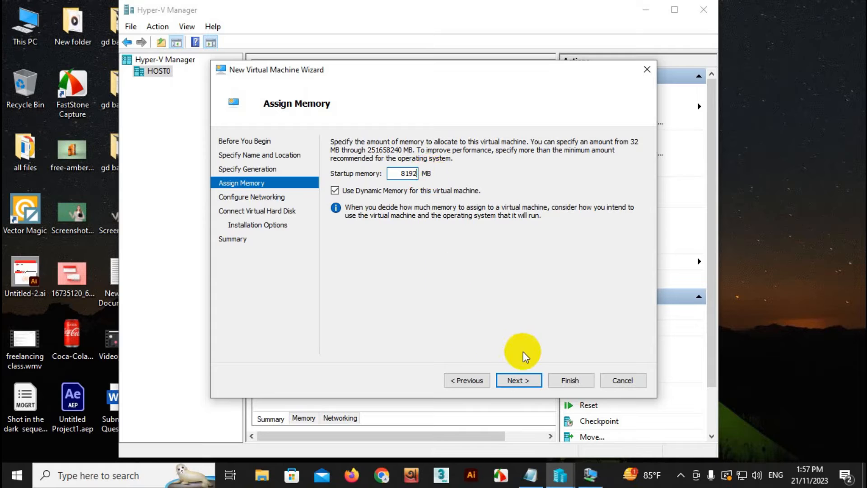
{"action": "left_click", "coordinate": [520, 381]}
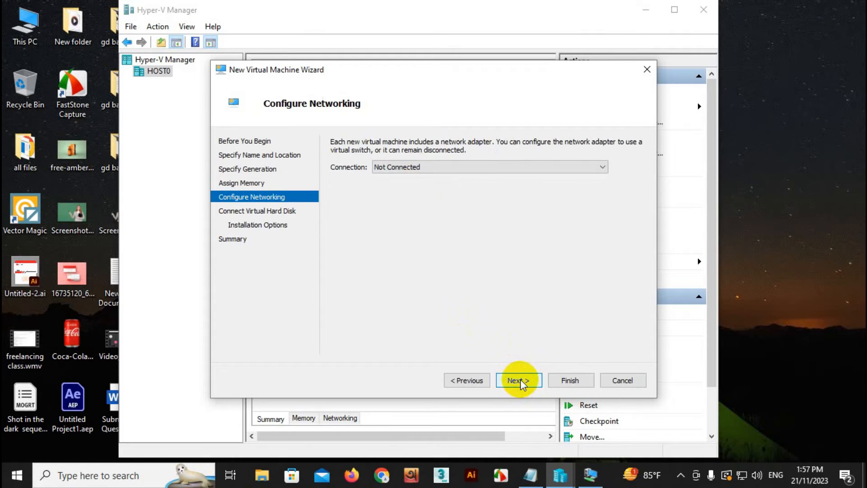
Connect the virtual machine's network adapter to EX Virtual Switch and continue to the virtual hard disk settings.
{"action": "left_click", "coordinate": [440, 167]}
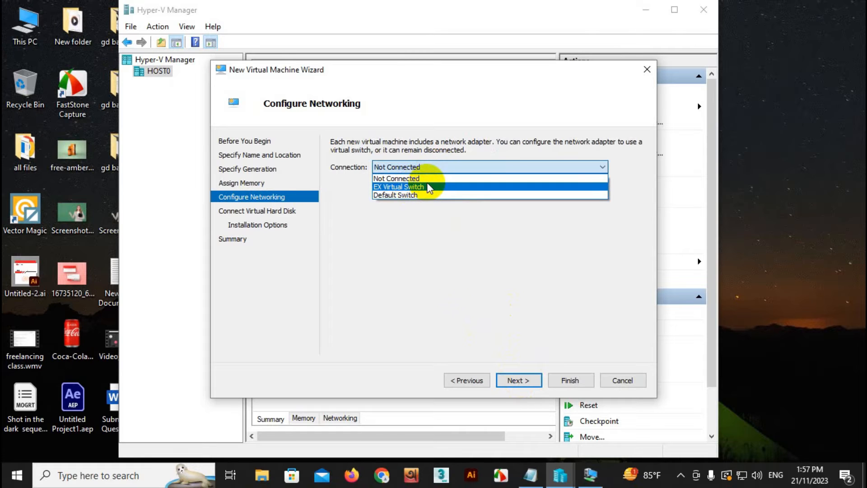
{"action": "left_click", "coordinate": [429, 188]}
{"action": "left_click", "coordinate": [434, 166]}
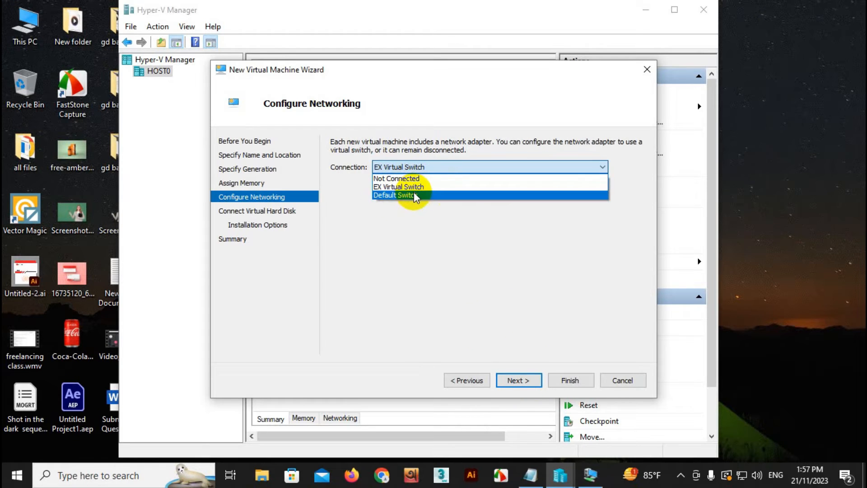
{"action": "left_click", "coordinate": [413, 194]}
{"action": "left_click", "coordinate": [419, 167]}
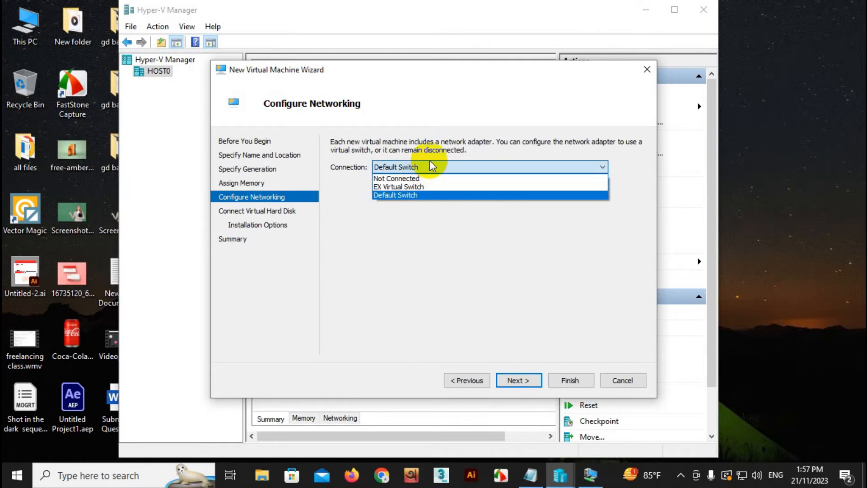
{"action": "left_click", "coordinate": [400, 187]}
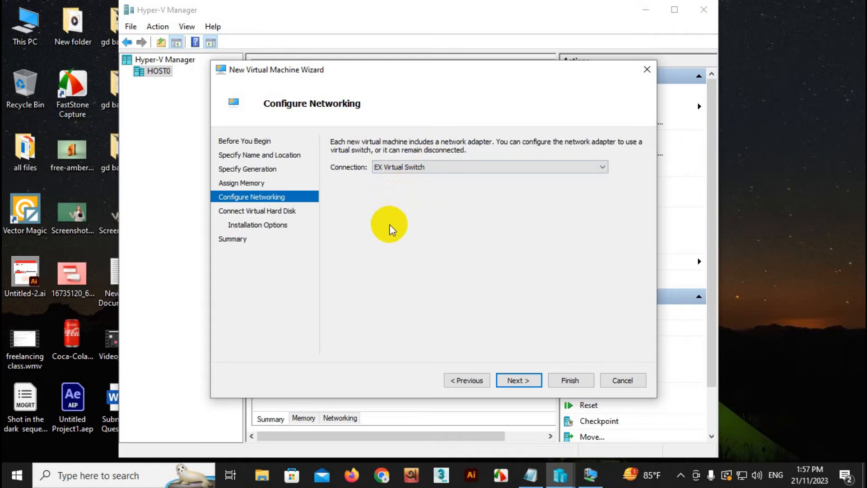
{"action": "left_click", "coordinate": [515, 380]}
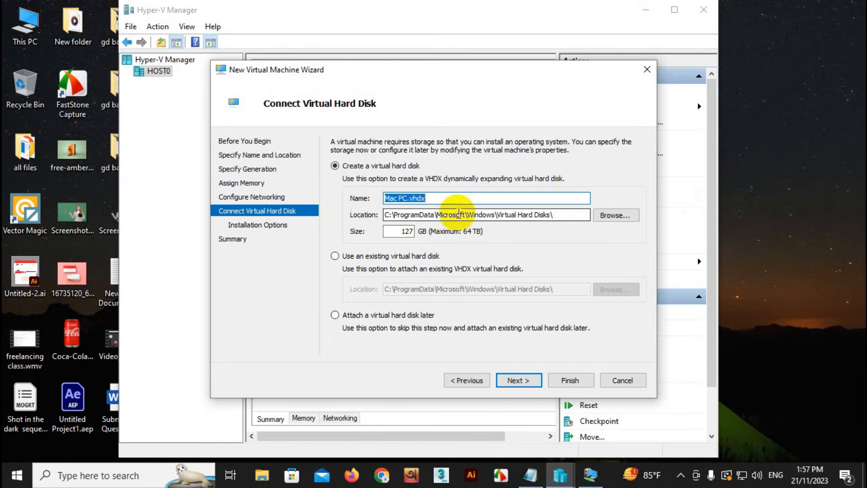
Set the new virtual hard disk's storage location to the AppleOS folder on the C: drive.
{"action": "left_click", "coordinate": [611, 217]}
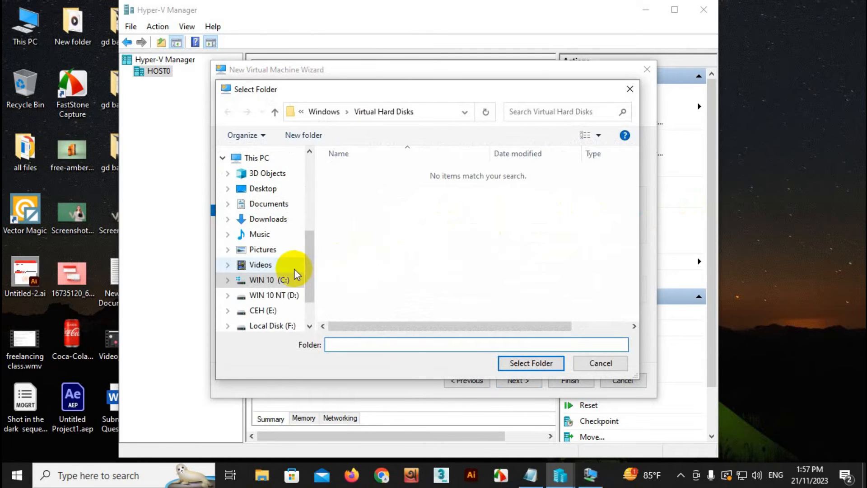
{"action": "left_click", "coordinate": [267, 281]}
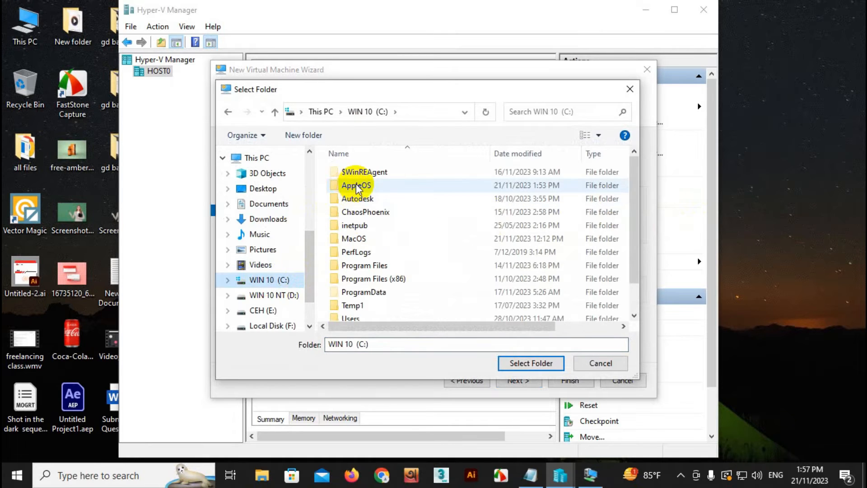
{"action": "left_click", "coordinate": [357, 186]}
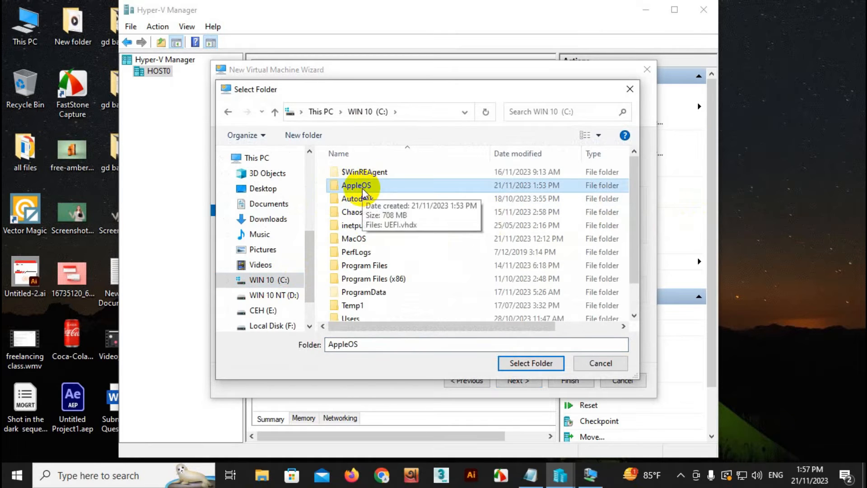
{"action": "left_click", "coordinate": [522, 366]}
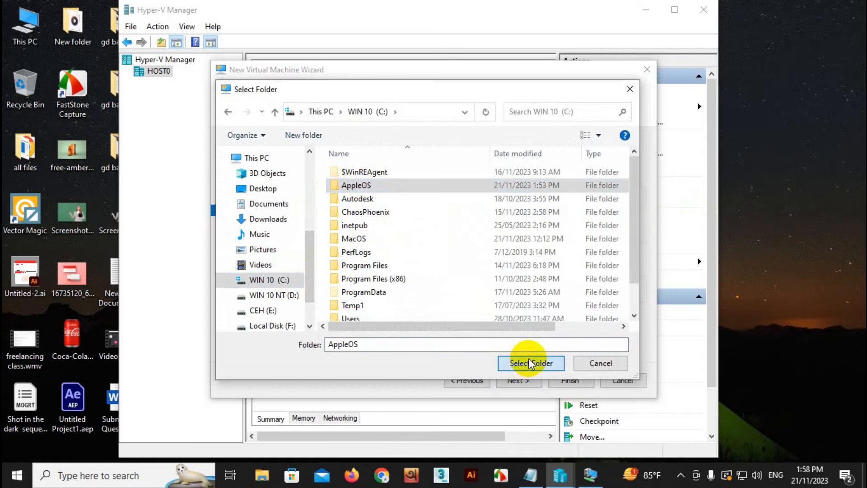
Set the virtual hard disk size to 40 GB and finish creating the virtual machine with the operating system left to install later.
{"action": "left_click_drag", "start_coordinate": [412, 232], "coordinate": [394, 231]}
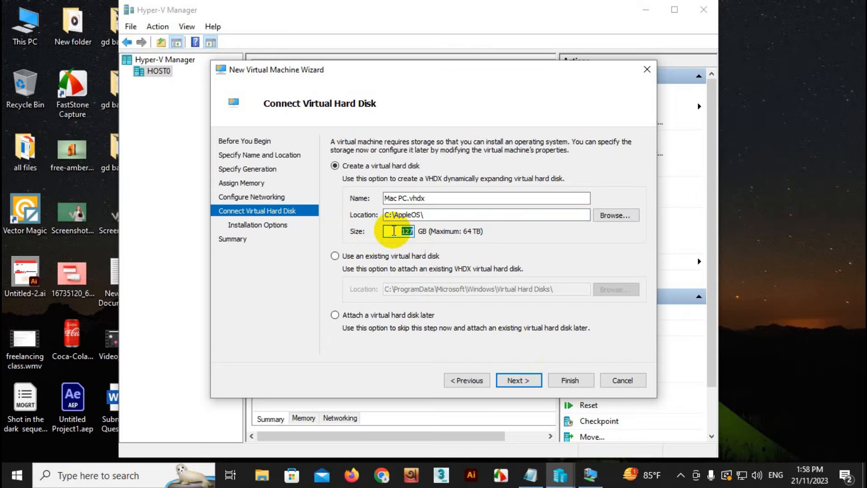
{"action": "type", "text": "40"}
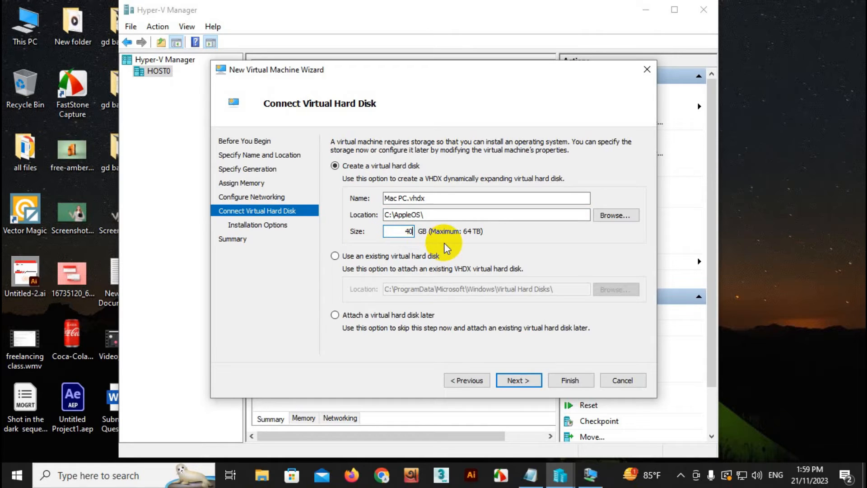
{"action": "left_click_drag", "start_coordinate": [397, 232], "coordinate": [432, 232]}
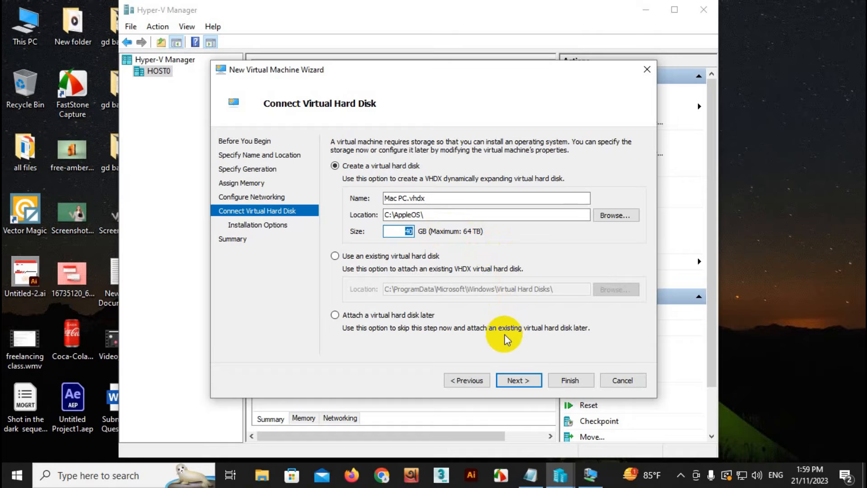
{"action": "left_click", "coordinate": [518, 381]}
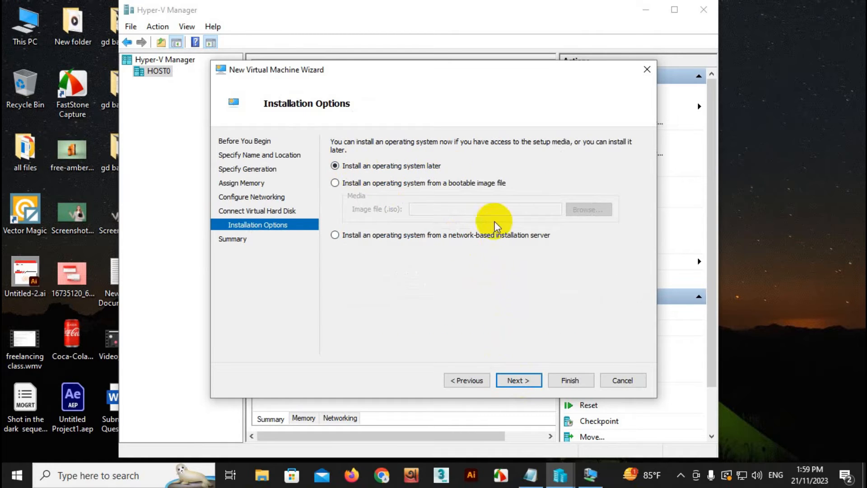
{"action": "left_click", "coordinate": [521, 380]}
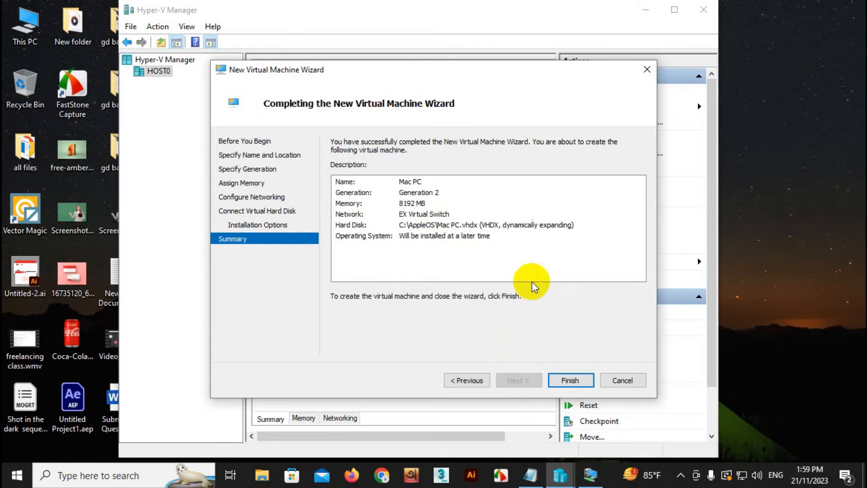
{"action": "left_click", "coordinate": [579, 380]}
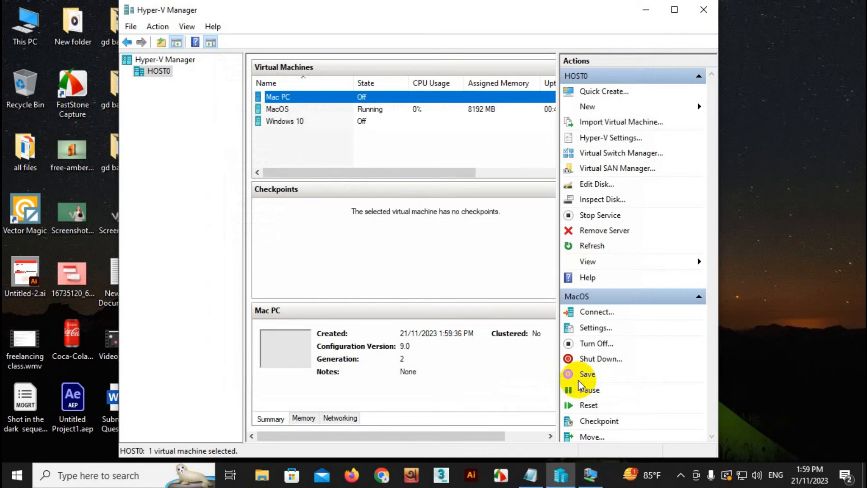
Open the settings of the Mac PC virtual machine, disable Secure Boot, and apply the change.
{"action": "right_click", "coordinate": [292, 99]}
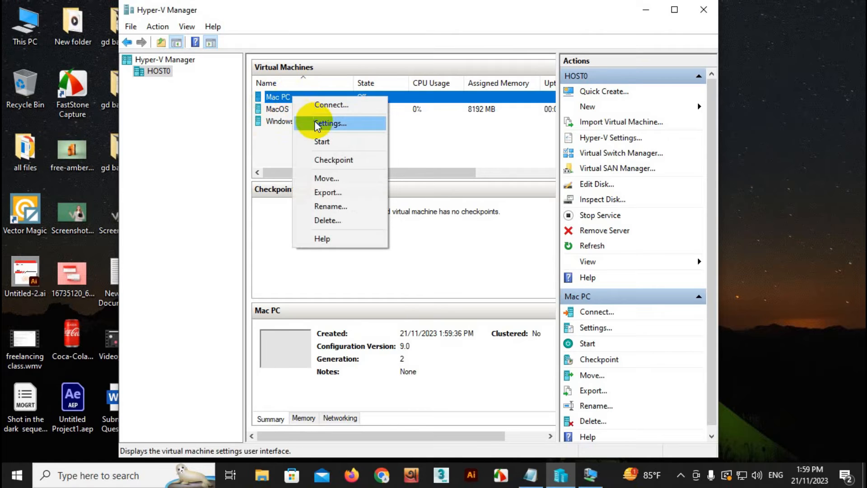
{"action": "left_click", "coordinate": [342, 124]}
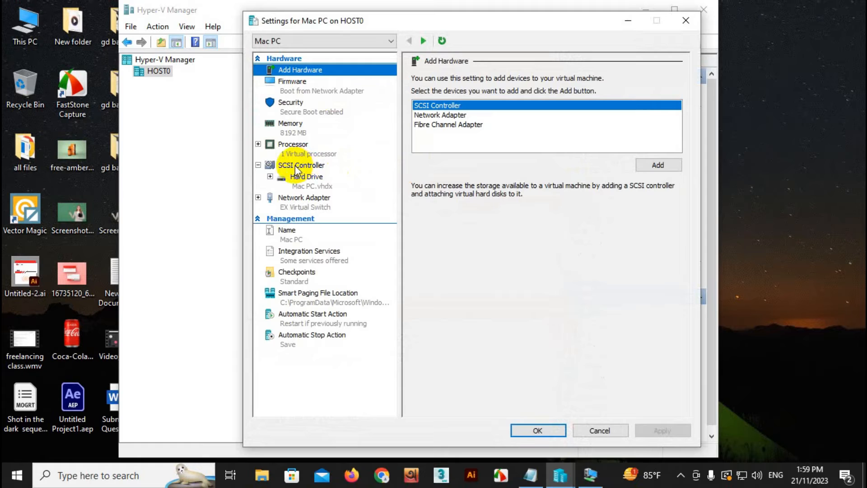
{"action": "left_click", "coordinate": [299, 107]}
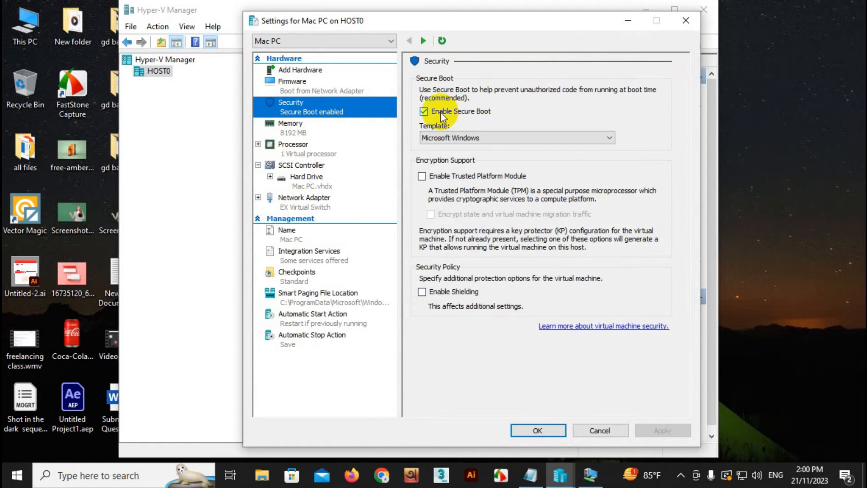
{"action": "left_click", "coordinate": [424, 113]}
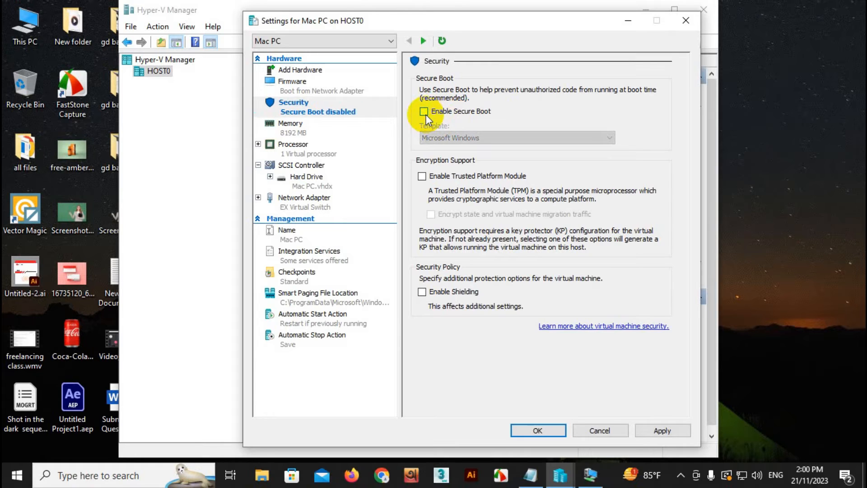
{"action": "left_click", "coordinate": [660, 430]}
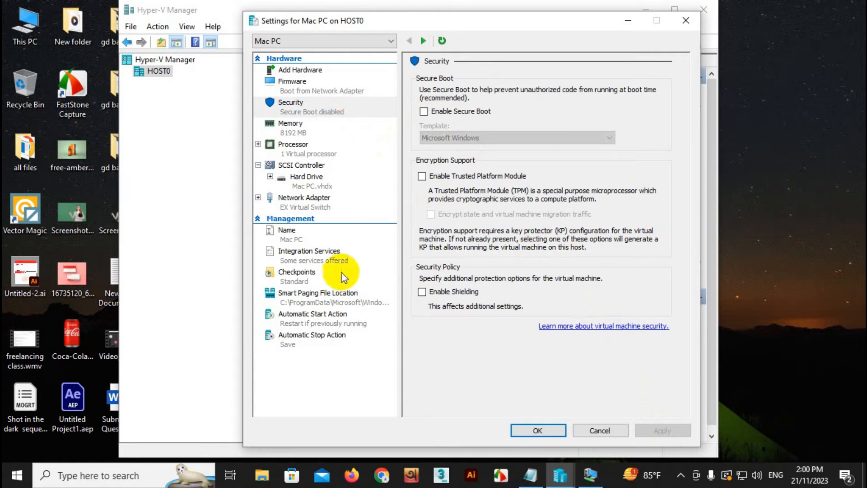
Disable checkpoints for the Mac PC virtual machine and apply the change.
{"action": "left_click", "coordinate": [301, 276]}
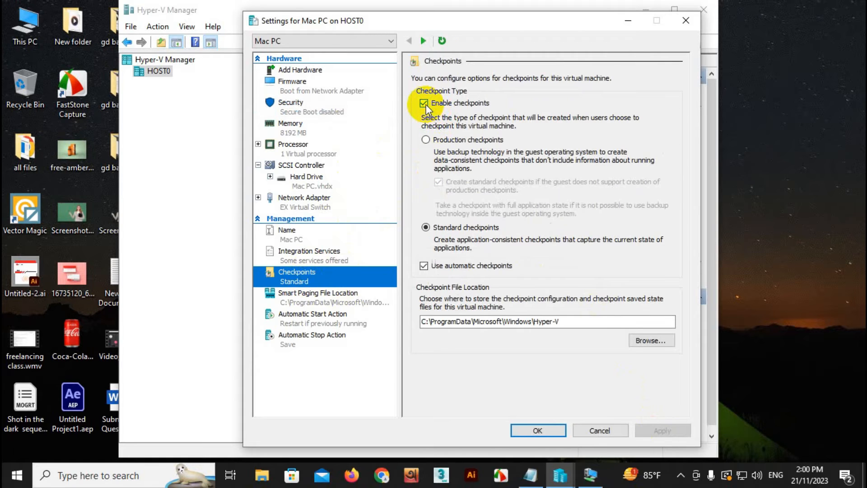
{"action": "left_click", "coordinate": [427, 107]}
{"action": "left_click", "coordinate": [664, 431]}
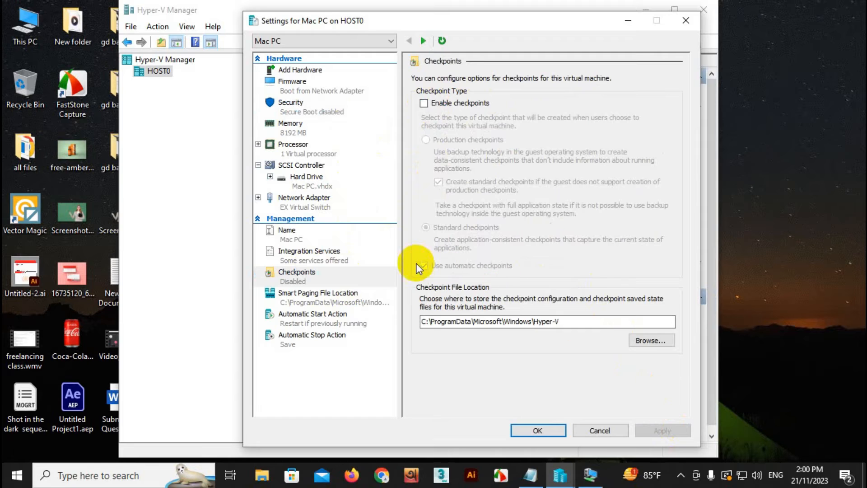
Enable Guest services in the Mac PC virtual machine's integration services and apply the change.
{"action": "left_click", "coordinate": [297, 255]}
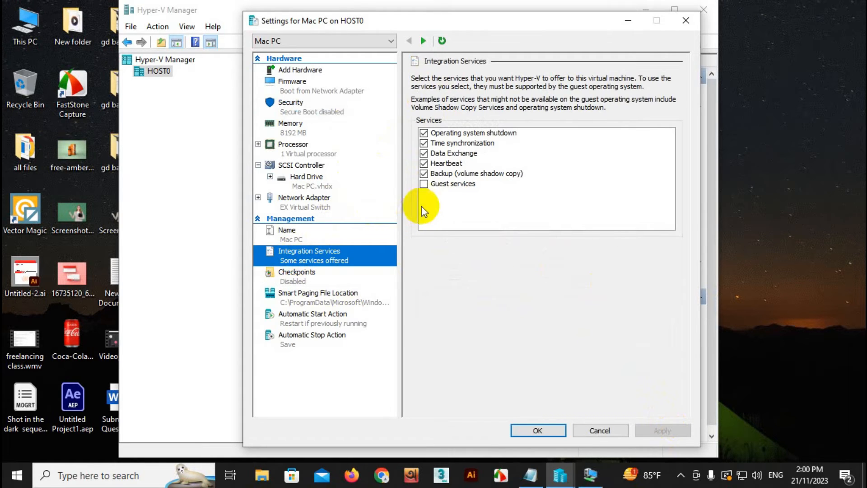
{"action": "left_click", "coordinate": [424, 184]}
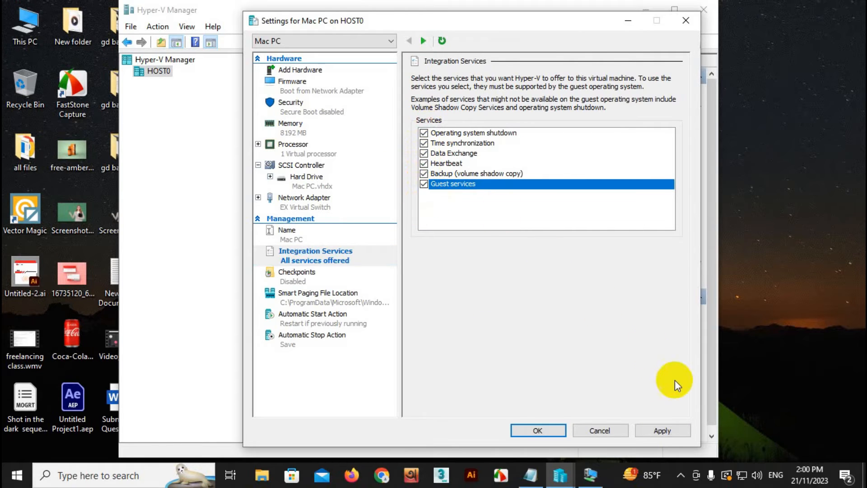
{"action": "left_click", "coordinate": [675, 433]}
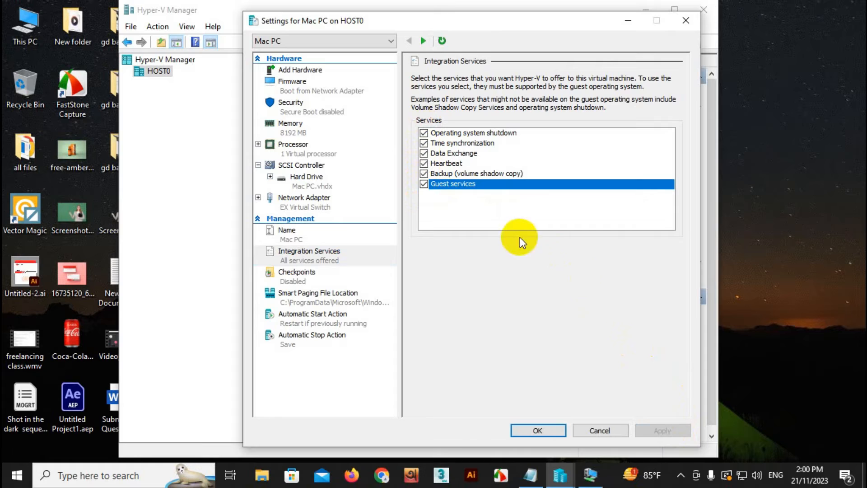
Add a second hard drive to the SCSI controller using the virtual hard disk C:\AppleOS\UEFI.vhdx.
{"action": "left_click", "coordinate": [312, 166]}
{"action": "left_click", "coordinate": [454, 113]}
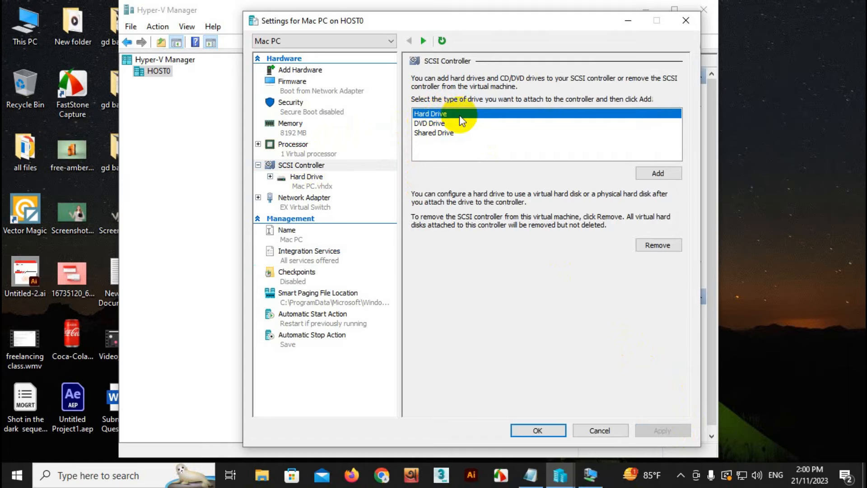
{"action": "left_click", "coordinate": [659, 174]}
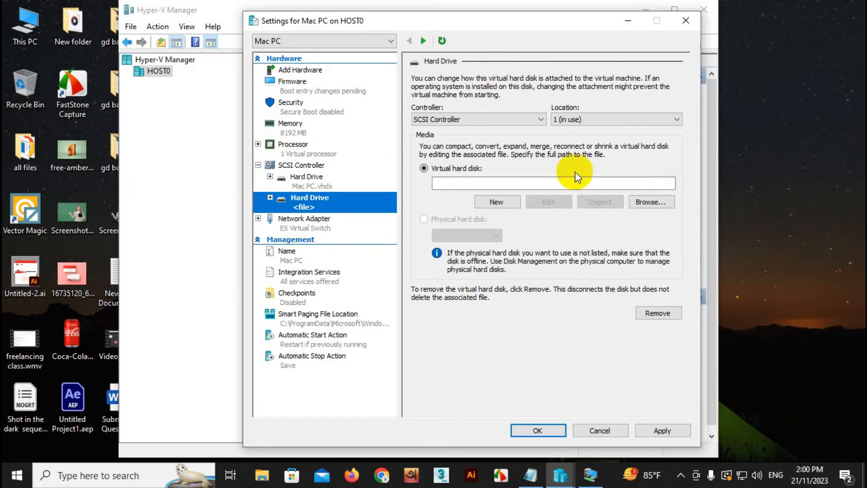
{"action": "left_click", "coordinate": [659, 204]}
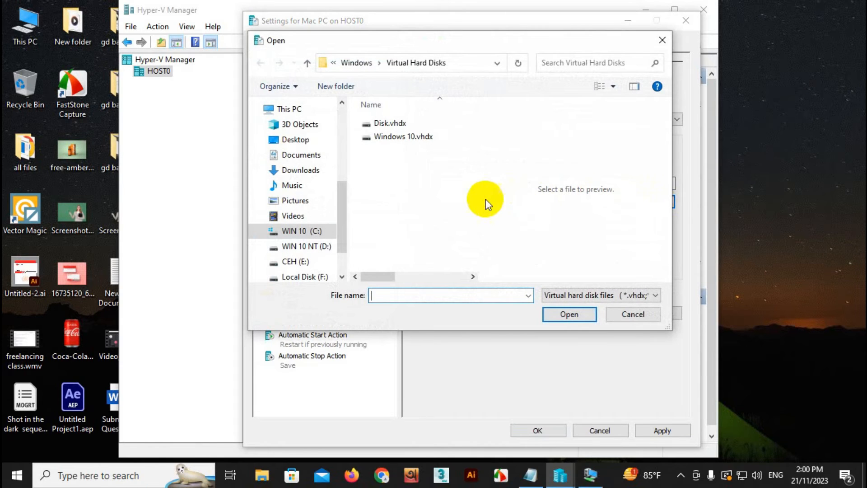
{"action": "left_click", "coordinate": [310, 235]}
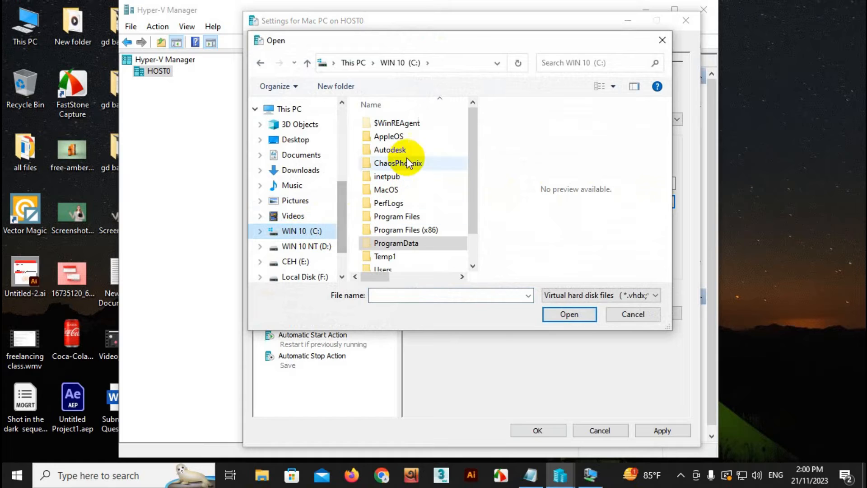
{"action": "left_click", "coordinate": [382, 139]}
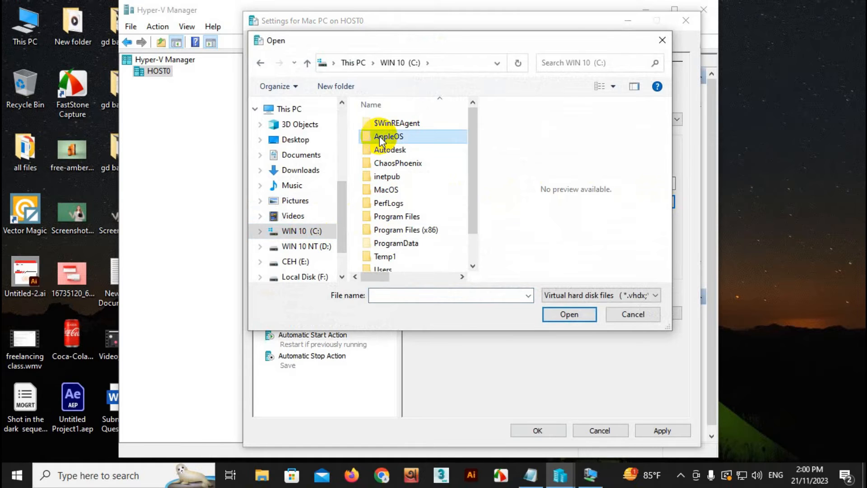
{"action": "double_click", "coordinate": [380, 138]}
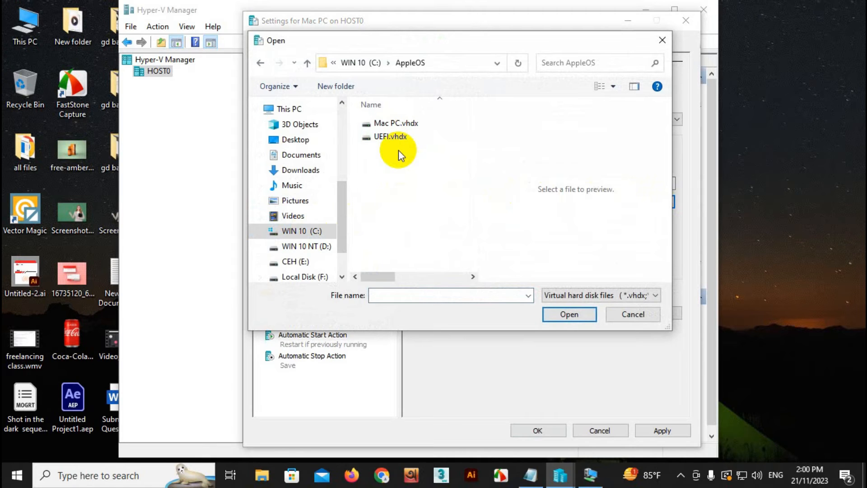
{"action": "left_click", "coordinate": [390, 137]}
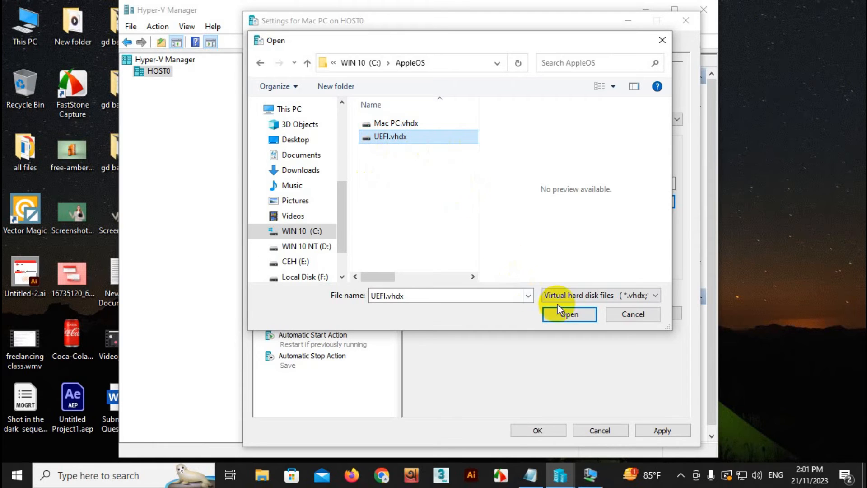
{"action": "left_click", "coordinate": [572, 315]}
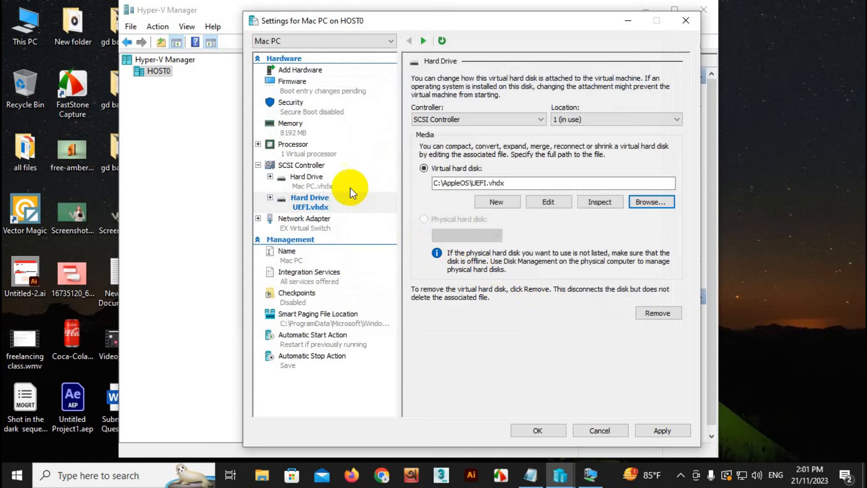
Check the disk files assigned to both hard drives, then apply the new drive and close the settings.
{"action": "left_click", "coordinate": [313, 177]}
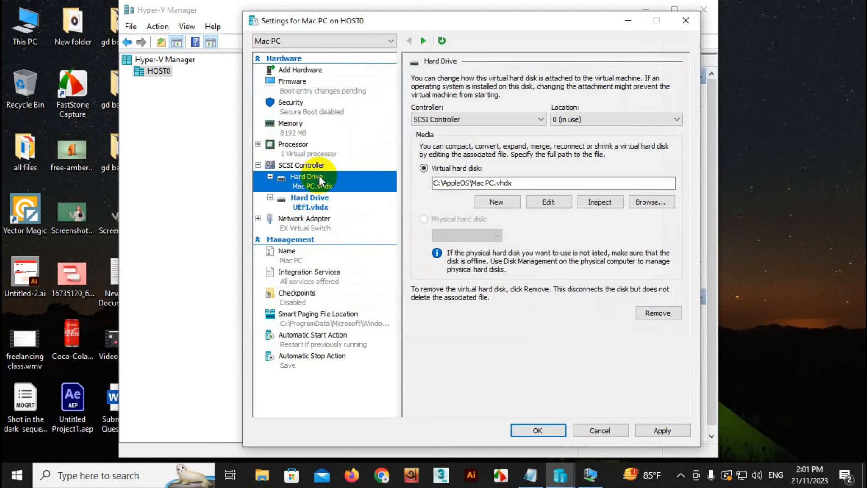
{"action": "left_click", "coordinate": [319, 204]}
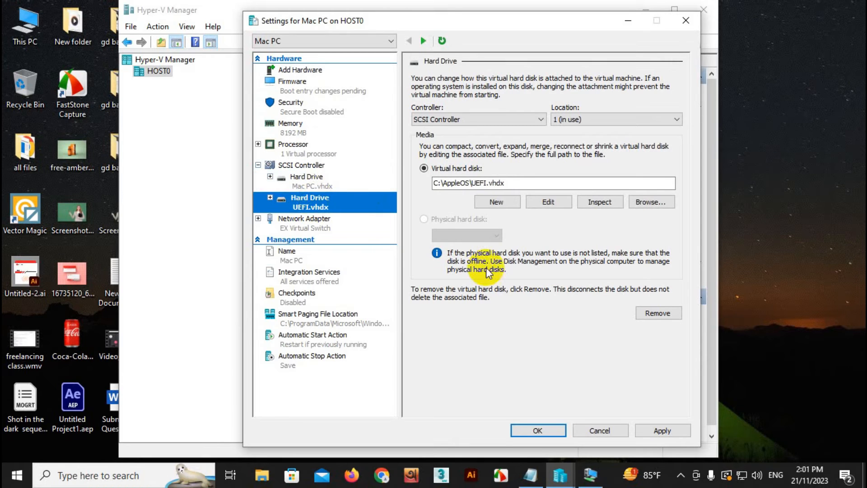
{"action": "left_click", "coordinate": [662, 430]}
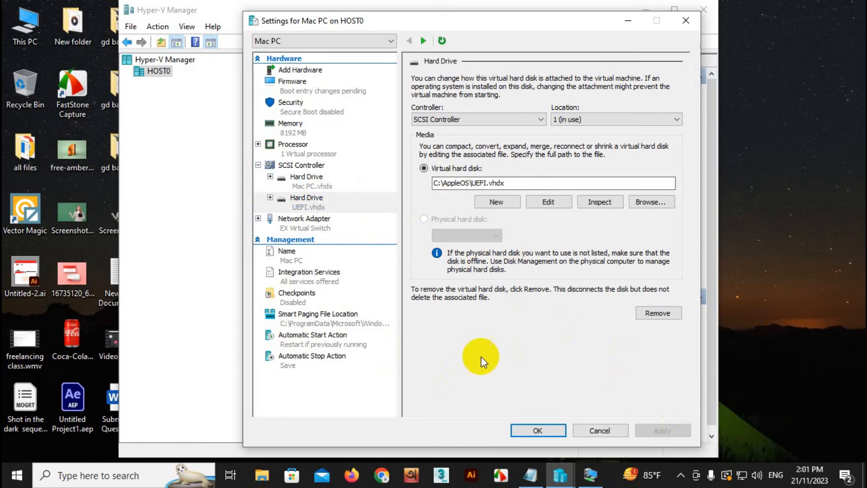
{"action": "left_click", "coordinate": [530, 433]}
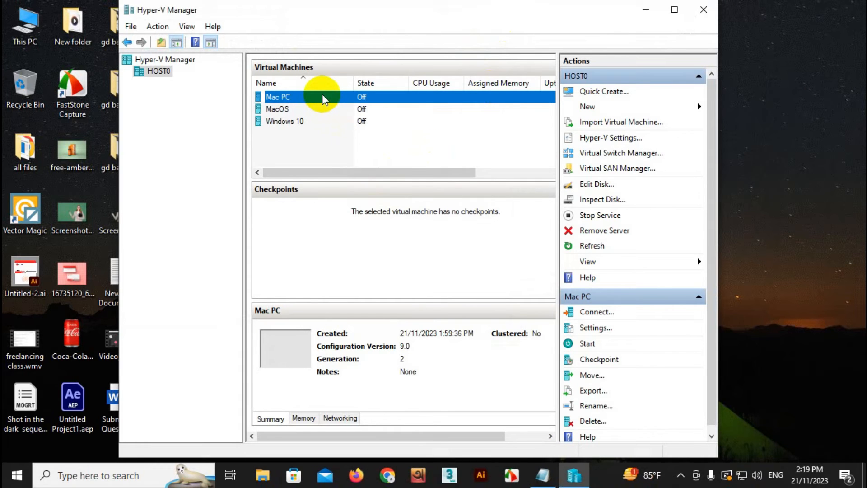
Reopen the Mac PC settings and move the UEFI.vhdx hard drive to first place in the firmware boot order.
{"action": "right_click", "coordinate": [322, 94]}
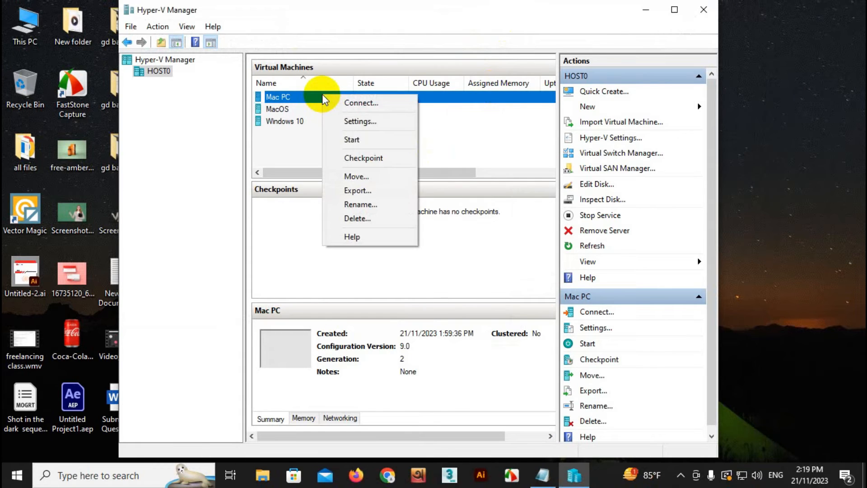
{"action": "left_click", "coordinate": [354, 118]}
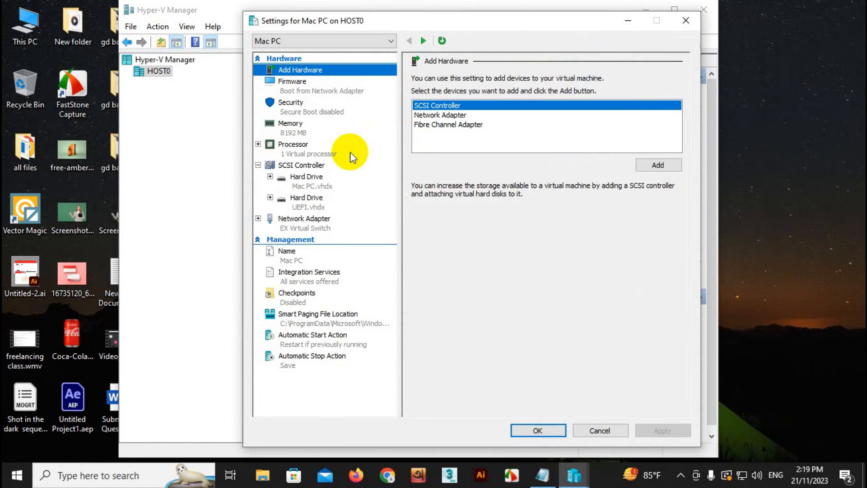
{"action": "left_click", "coordinate": [313, 89]}
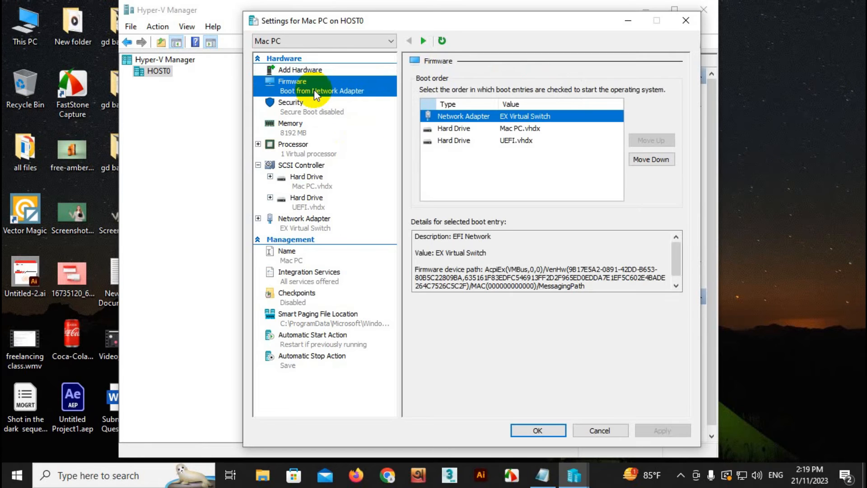
{"action": "left_click", "coordinate": [443, 143]}
{"action": "left_click", "coordinate": [652, 142]}
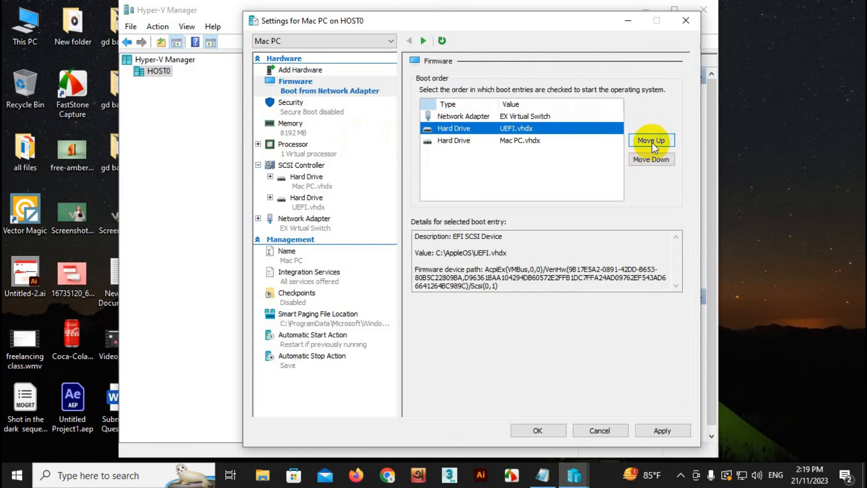
{"action": "left_click", "coordinate": [652, 143]}
Move the Mac PC.vhdx hard drive above the network adapter in the boot order, then save and close the settings.
{"action": "left_click", "coordinate": [465, 139]}
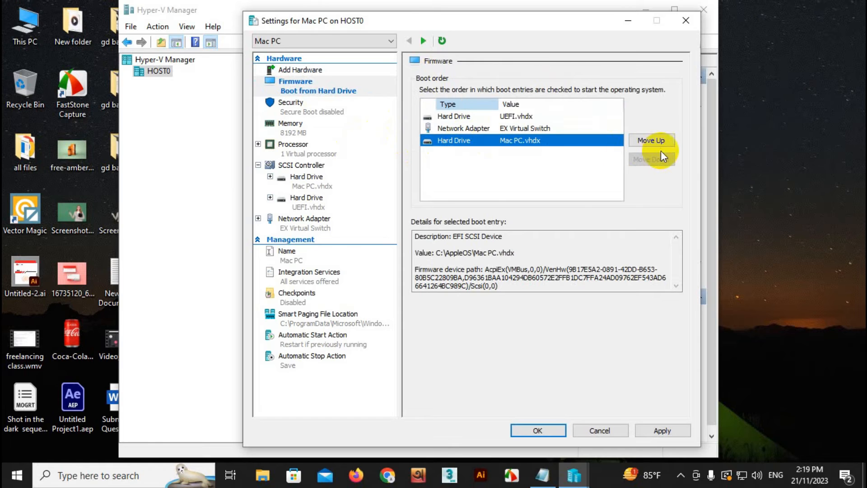
{"action": "left_click", "coordinate": [655, 140]}
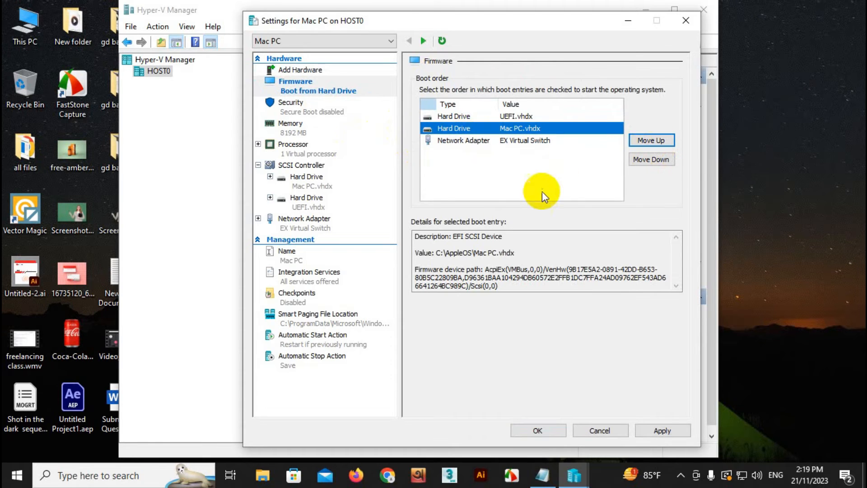
{"action": "left_click", "coordinate": [665, 430]}
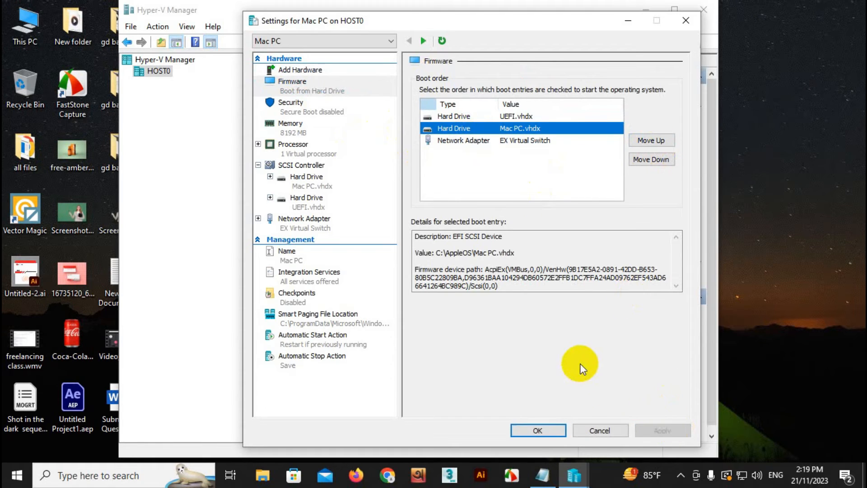
{"action": "left_click", "coordinate": [537, 430]}
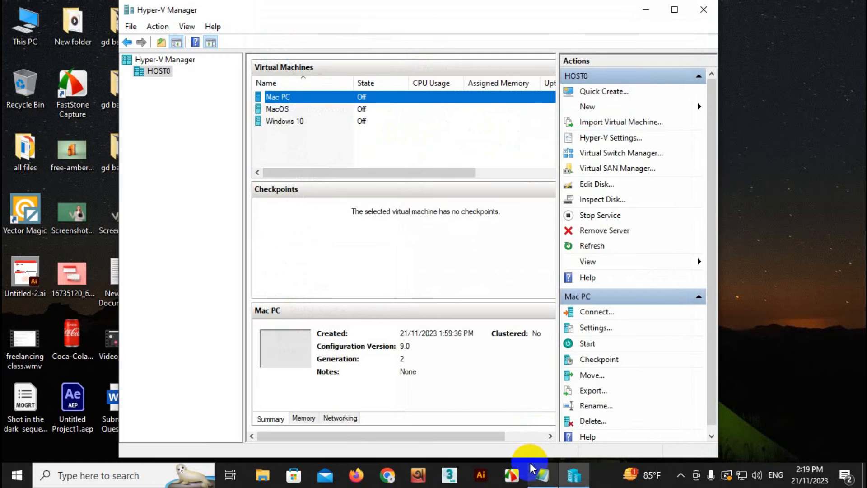
Connect to the Mac PC virtual machine, start it, and boot from the UEFI (dmg) entry.
{"action": "right_click", "coordinate": [318, 98]}
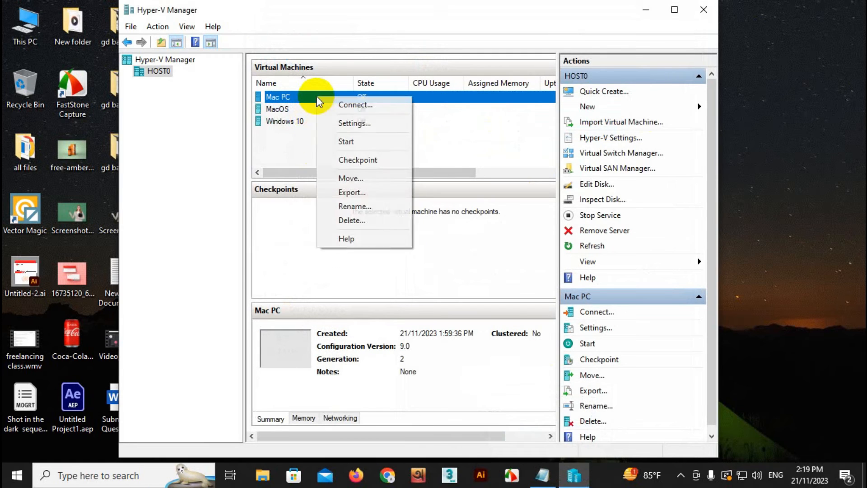
{"action": "left_click", "coordinate": [343, 104]}
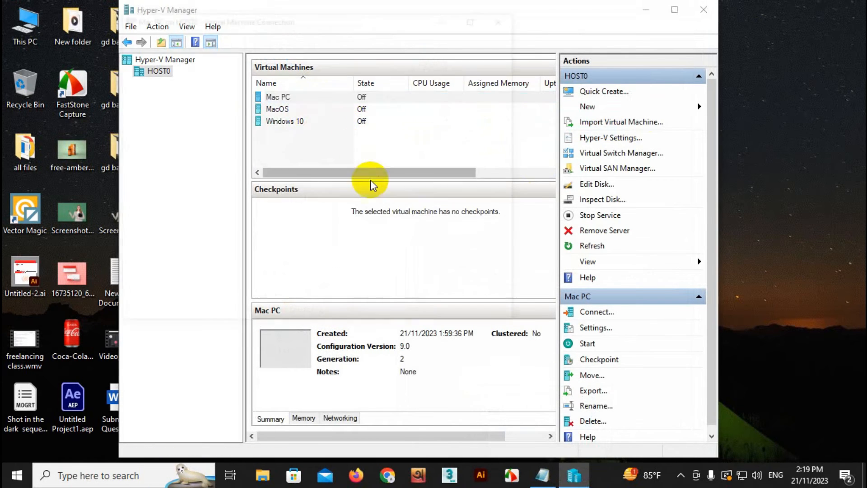
{"action": "left_click", "coordinate": [302, 198]}
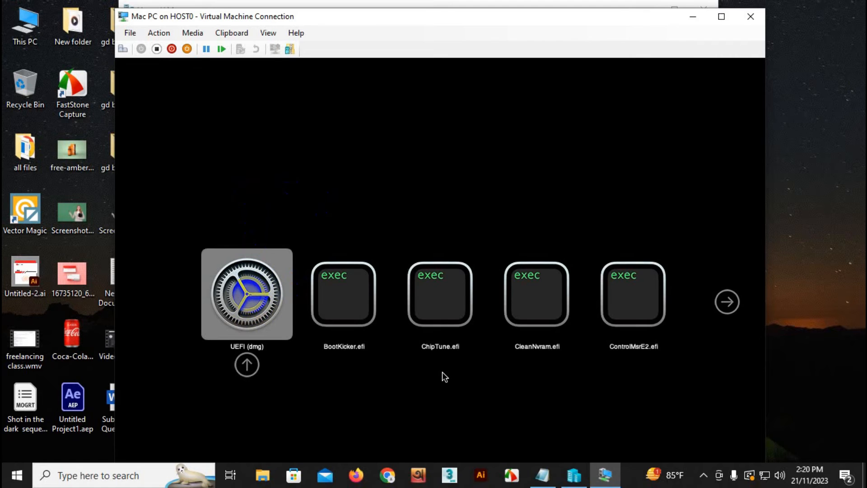
{"action": "key", "text": "Return"}
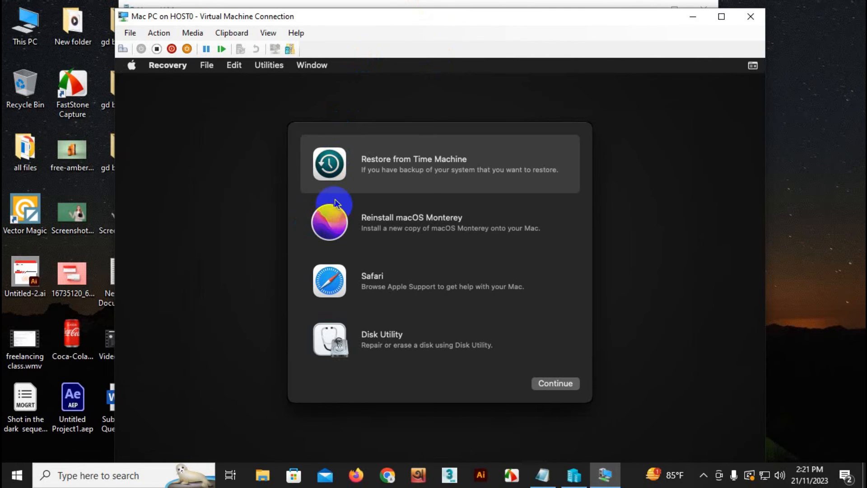
Use Disk Utility to erase Msft Virtual Disk Media as macHD with APFS and GUID Partition Map, then return to the recovery options.
{"action": "left_click", "coordinate": [393, 335]}
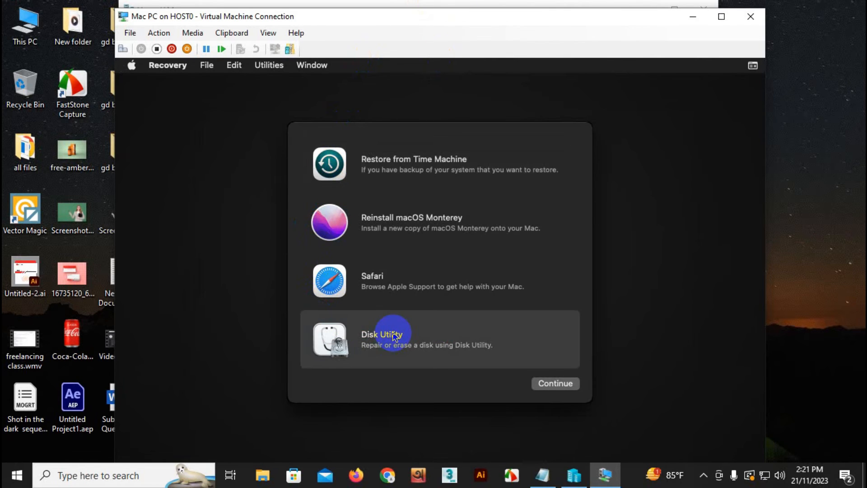
{"action": "left_click", "coordinate": [557, 388]}
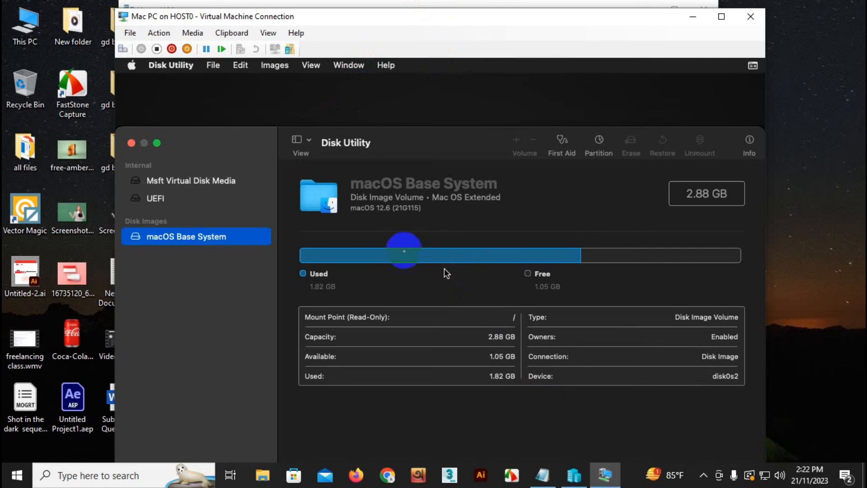
{"action": "left_click", "coordinate": [188, 182]}
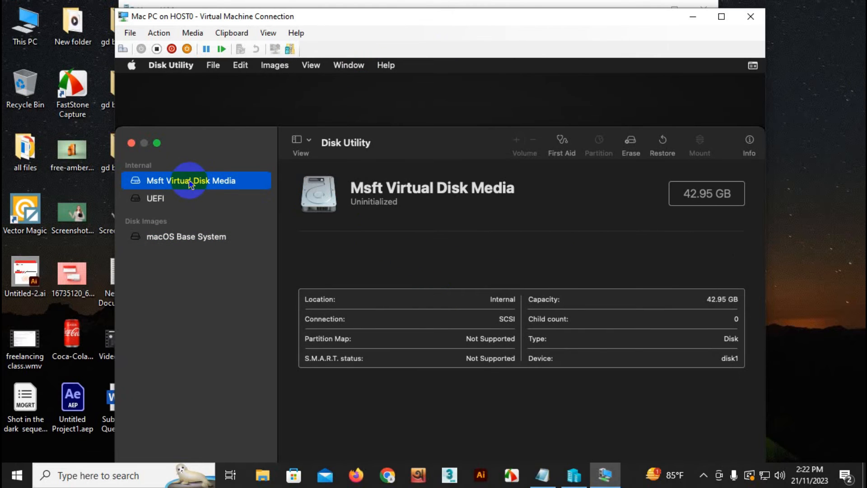
{"action": "left_click", "coordinate": [637, 147]}
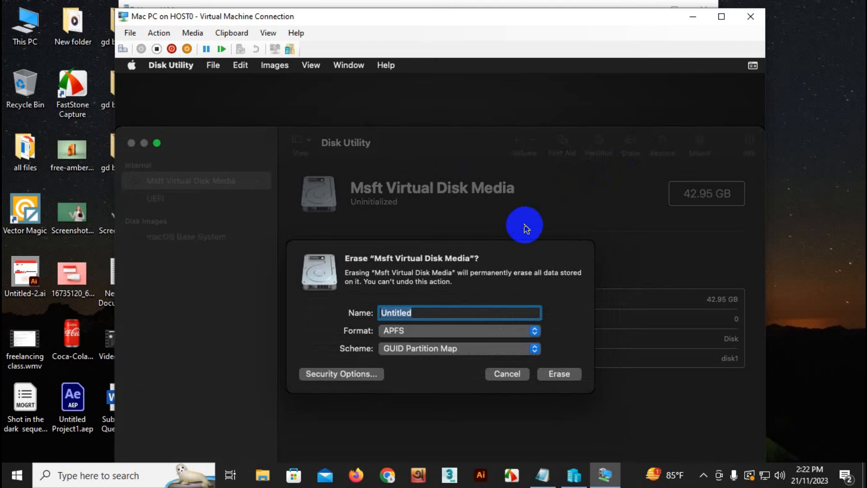
{"action": "type", "text": "macHD"}
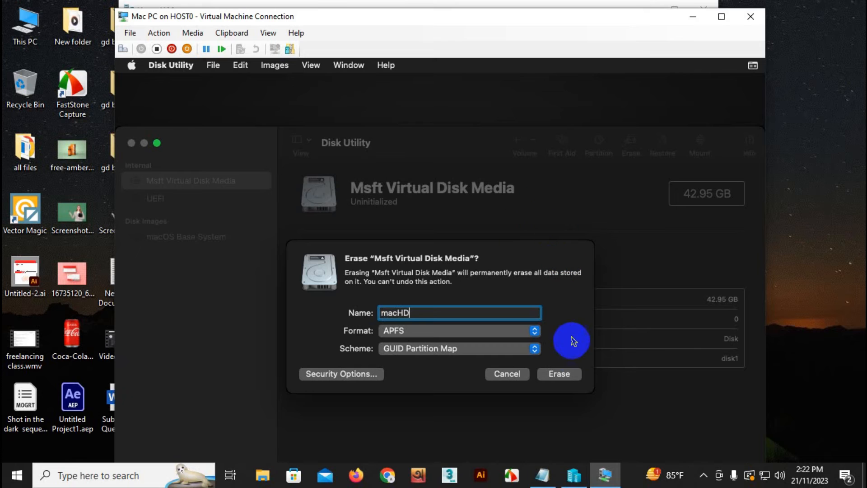
{"action": "left_click", "coordinate": [564, 376]}
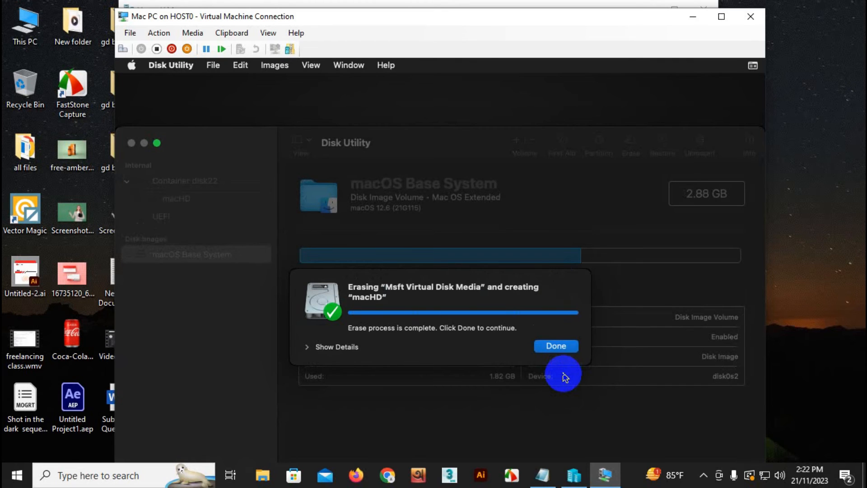
{"action": "left_click", "coordinate": [547, 338]}
{"action": "left_click", "coordinate": [553, 352]}
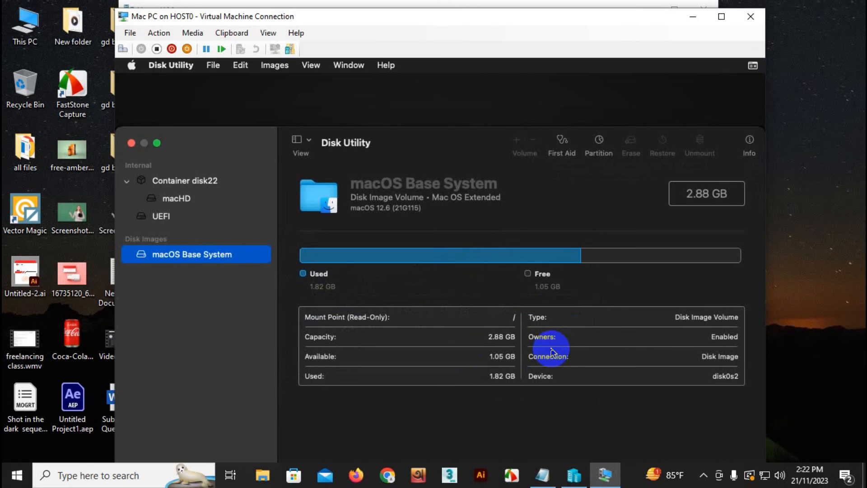
{"action": "left_click", "coordinate": [131, 143]}
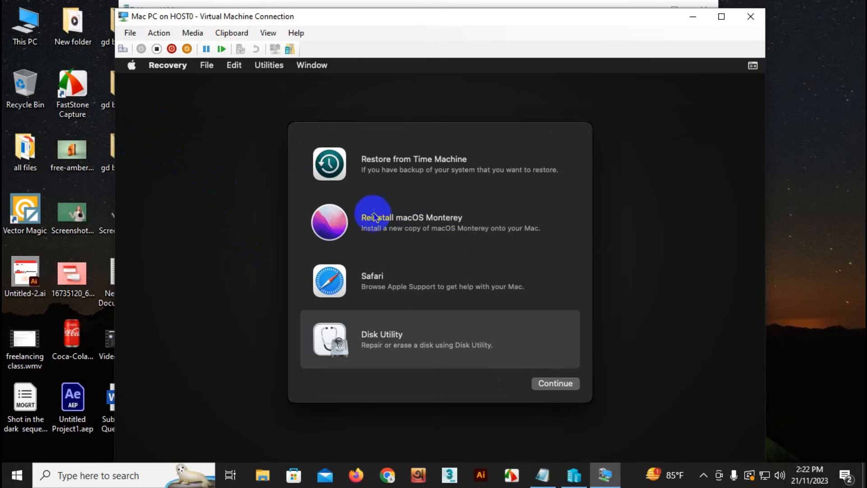
Launch the macOS Monterey reinstallation from the recovery options and switch the virtual machine window to full screen.
{"action": "left_click", "coordinate": [440, 222]}
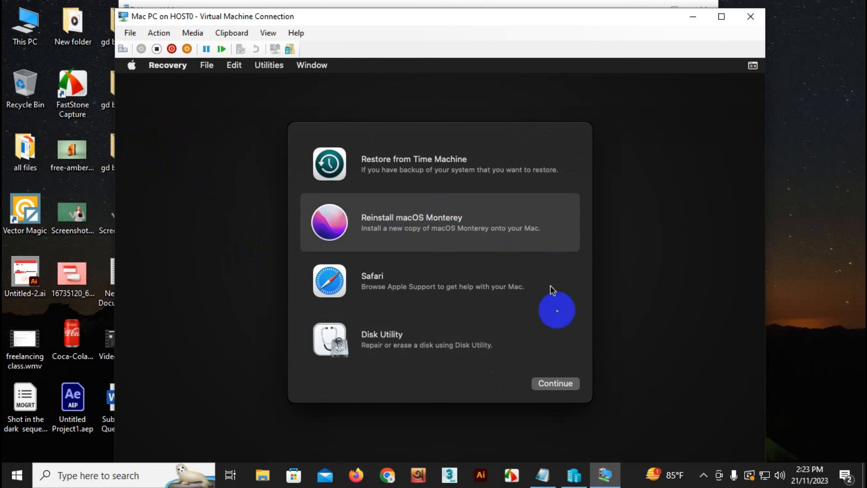
{"action": "left_click", "coordinate": [553, 384]}
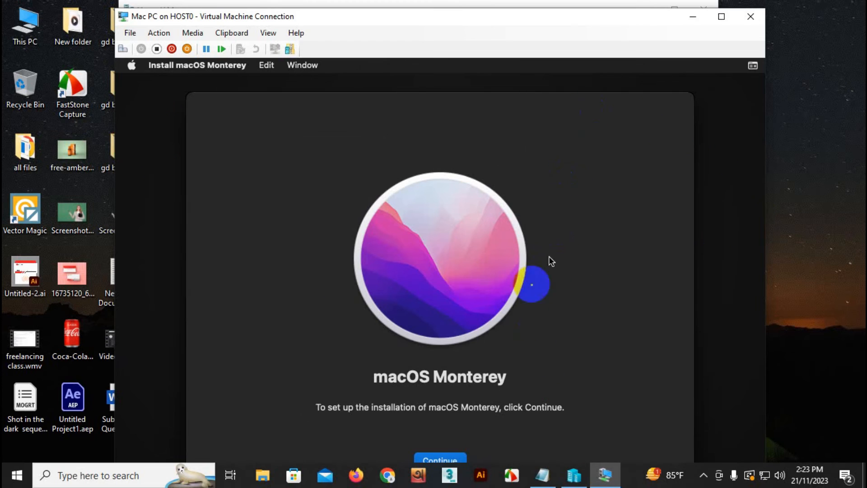
{"action": "left_click_drag", "start_coordinate": [408, 20], "coordinate": [409, 13]}
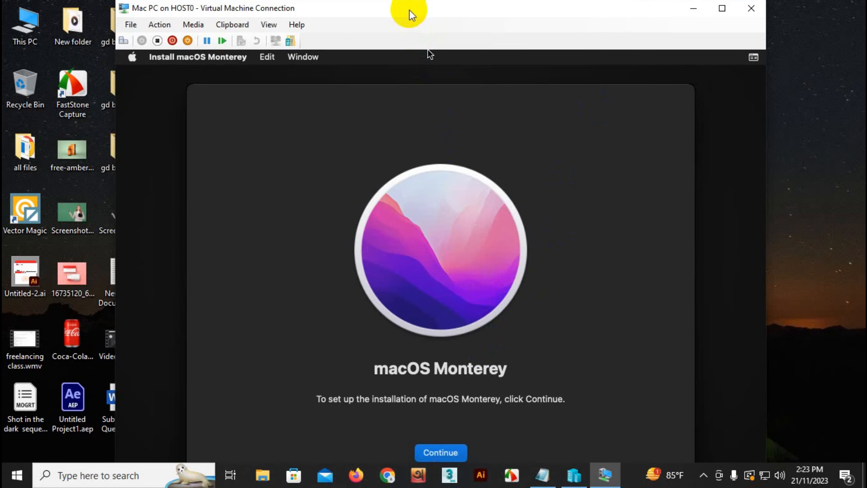
{"action": "left_click", "coordinate": [269, 25]}
{"action": "left_click", "coordinate": [284, 37]}
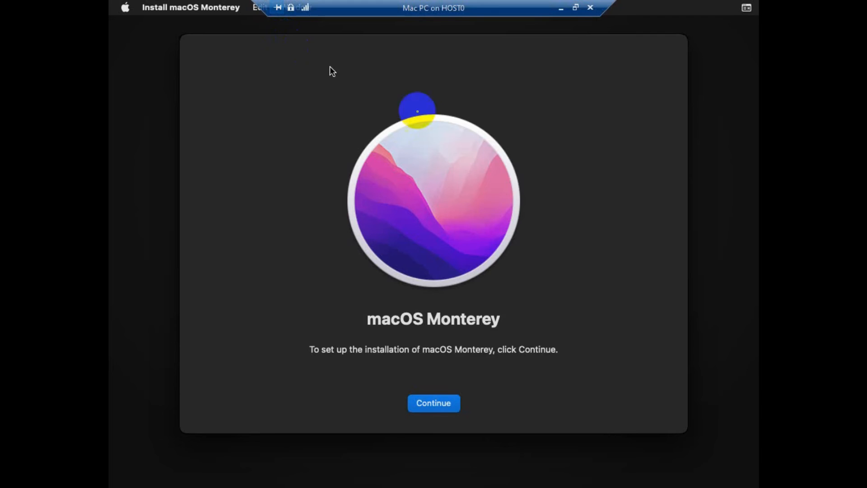
Agree to the macOS Monterey software license and start the installation on the macHD disk.
{"action": "left_click", "coordinate": [446, 394]}
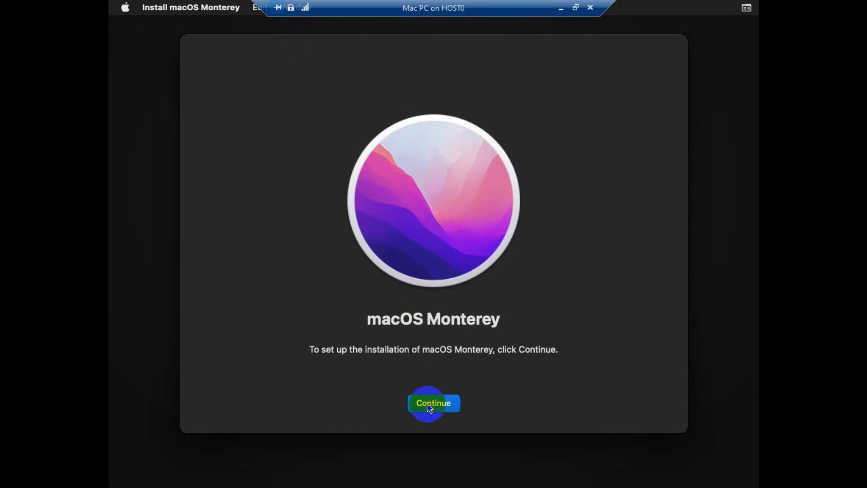
{"action": "left_click", "coordinate": [436, 403]}
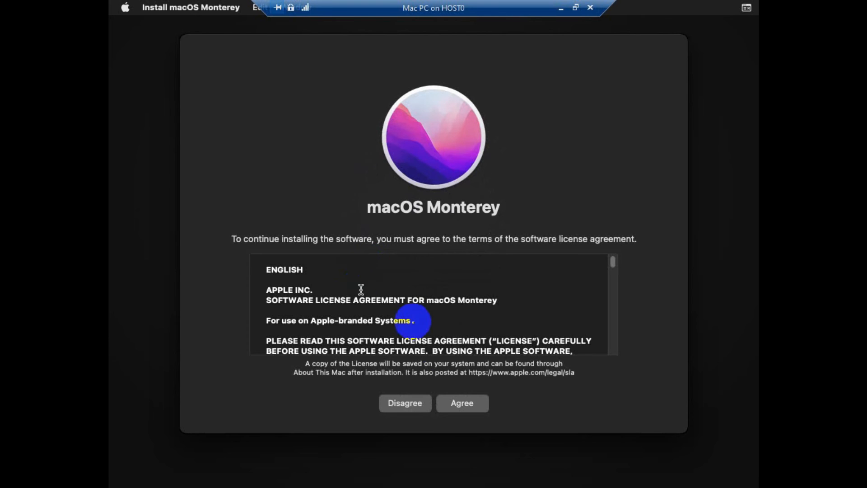
{"action": "left_click", "coordinate": [464, 404]}
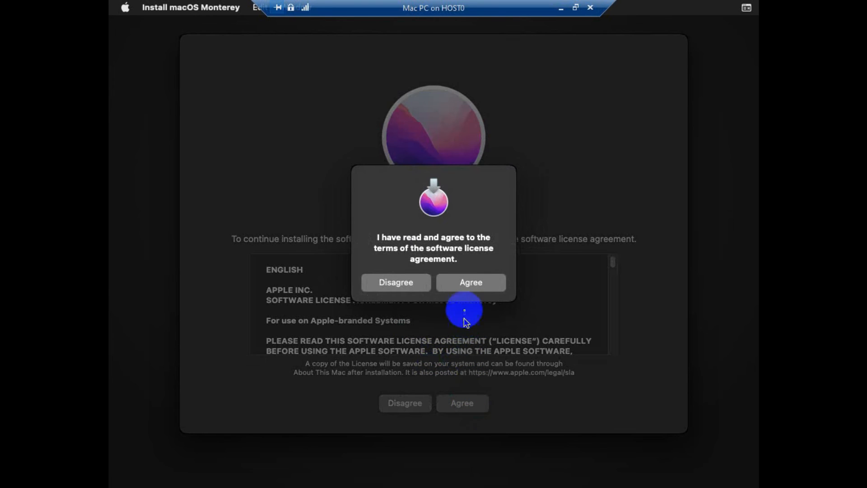
{"action": "left_click", "coordinate": [478, 283]}
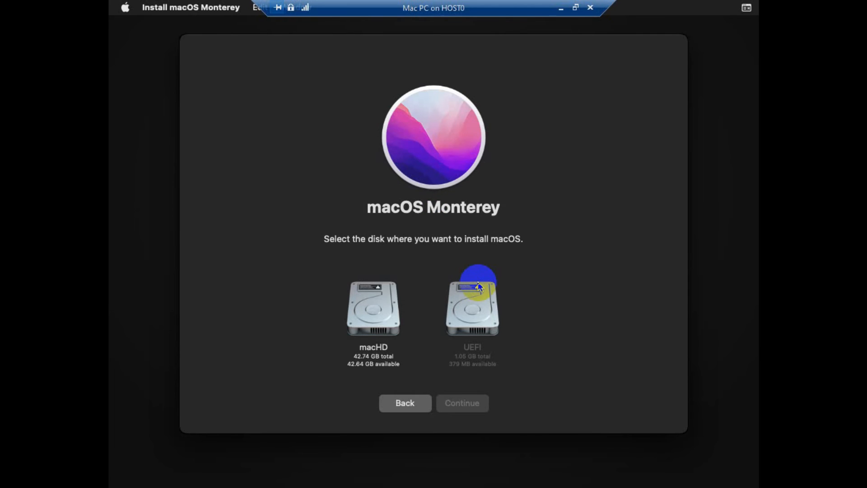
{"action": "left_click", "coordinate": [378, 310]}
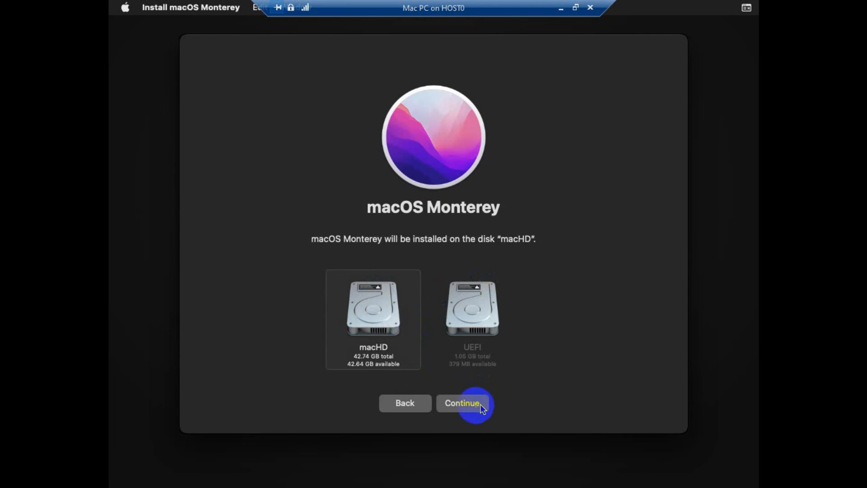
{"action": "left_click", "coordinate": [461, 403]}
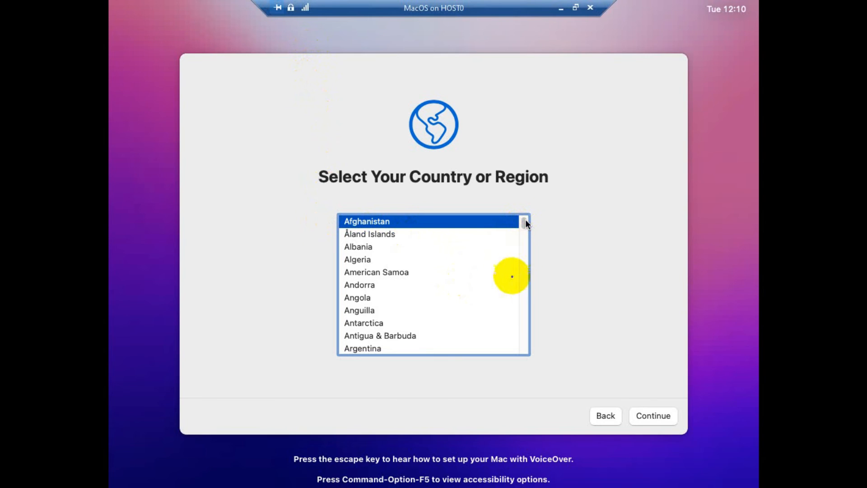
Choose United States as the country or region and accept the suggested written and spoken languages.
{"action": "scroll", "coordinate": [506, 267], "scroll_direction": "down", "scroll_amount": 10}
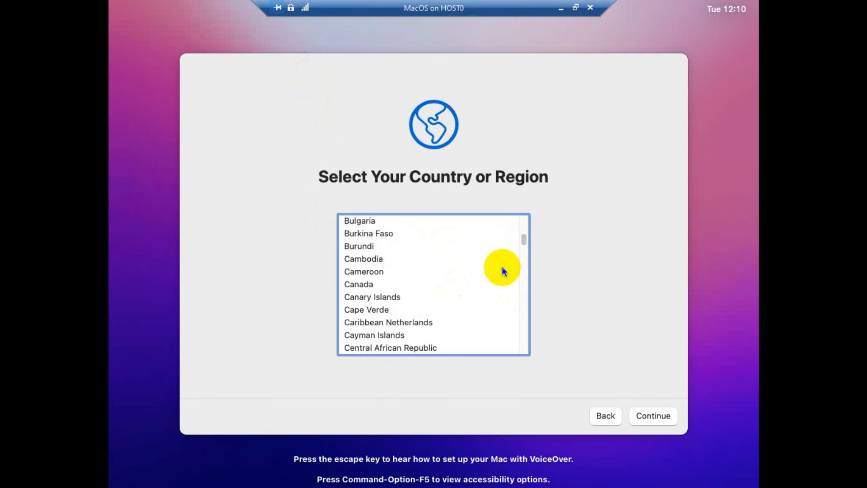
{"action": "scroll", "coordinate": [503, 267], "scroll_direction": "up", "scroll_amount": 1}
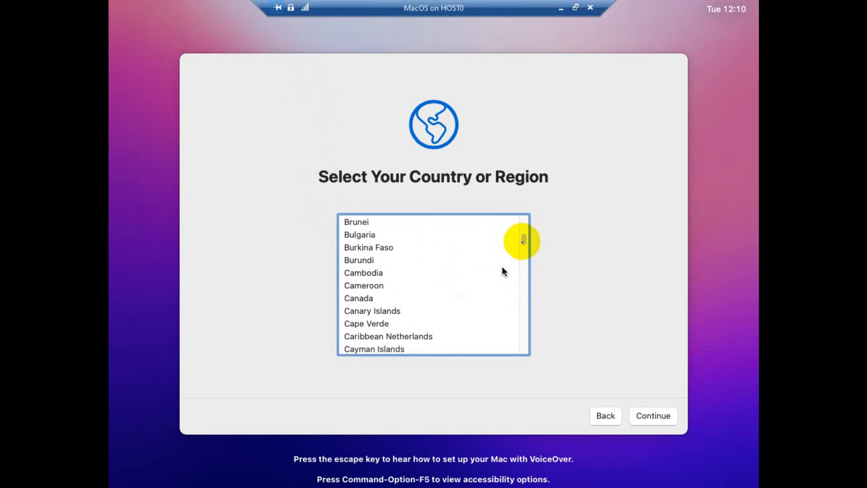
{"action": "scroll", "coordinate": [515, 253], "scroll_direction": "up", "scroll_amount": 9}
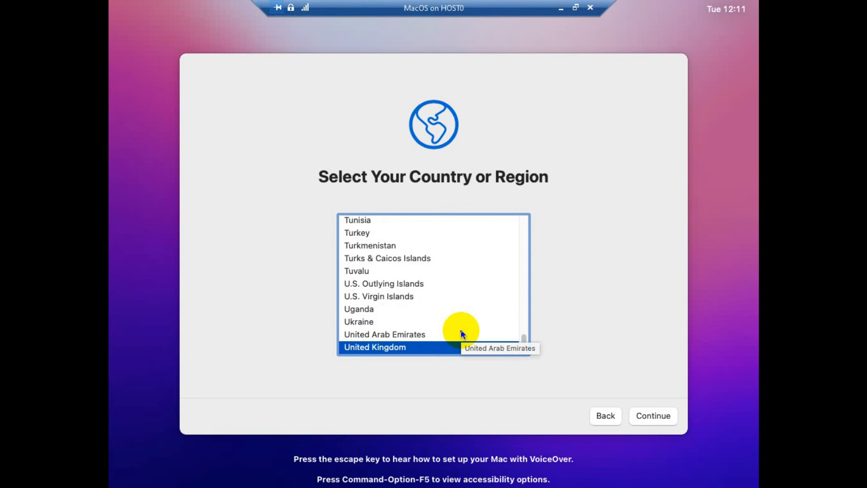
{"action": "key", "text": "Down"}
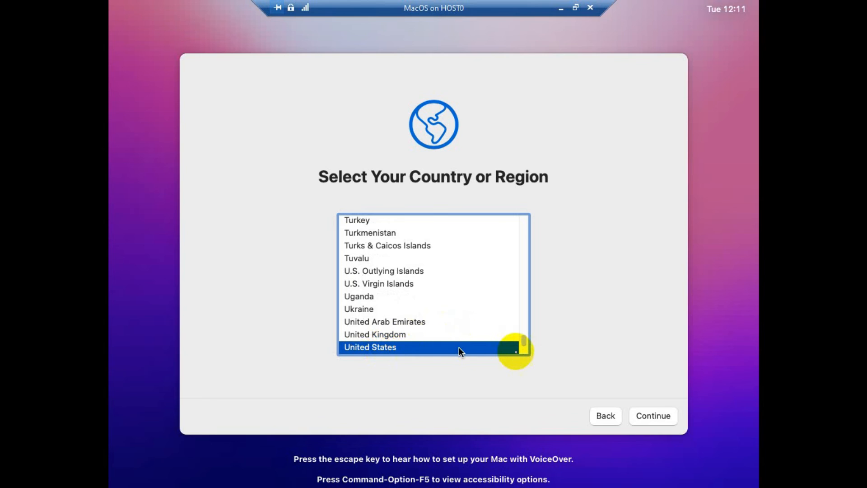
{"action": "left_click", "coordinate": [653, 416]}
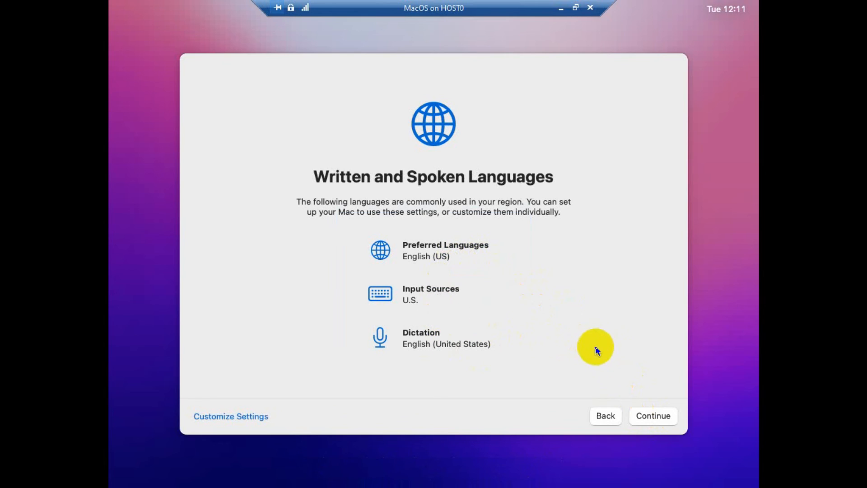
{"action": "left_click", "coordinate": [659, 421]}
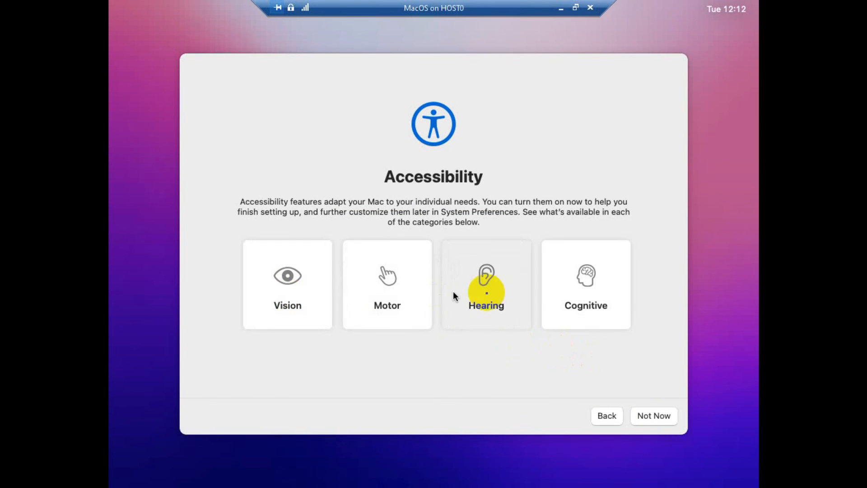
Skip the accessibility options and data migration, continuing past the Data & Privacy notice between them.
{"action": "left_click", "coordinate": [661, 420]}
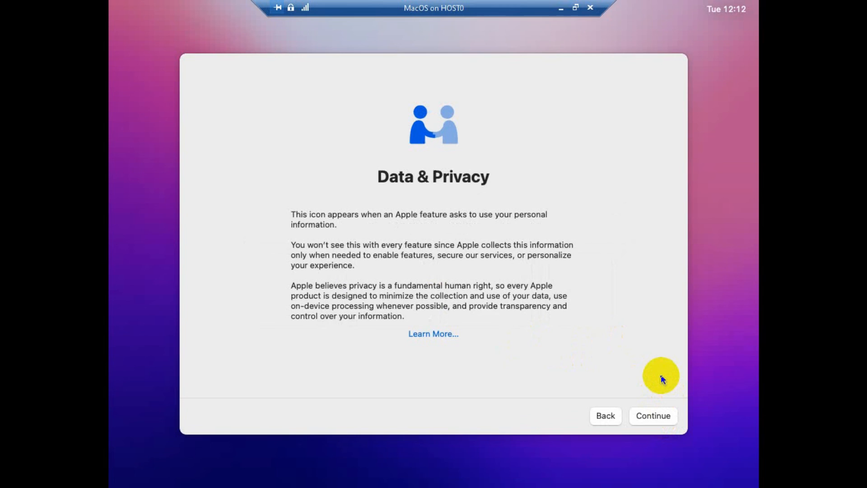
{"action": "left_click", "coordinate": [661, 419]}
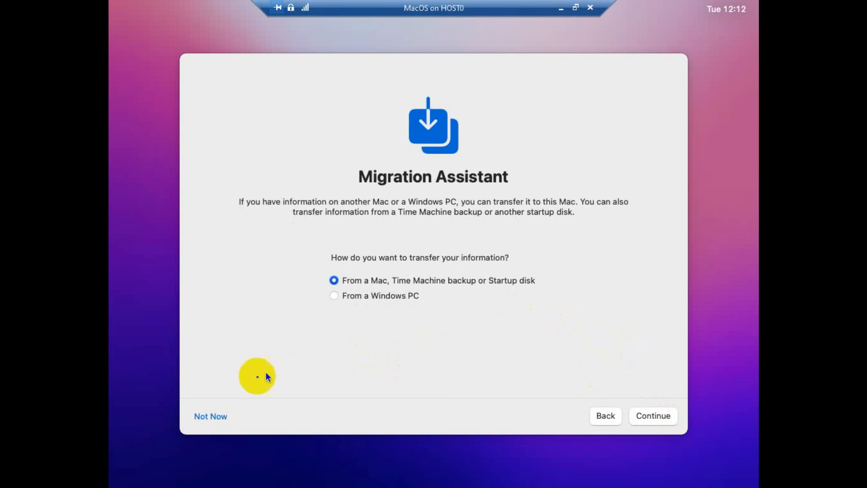
{"action": "left_click", "coordinate": [219, 418]}
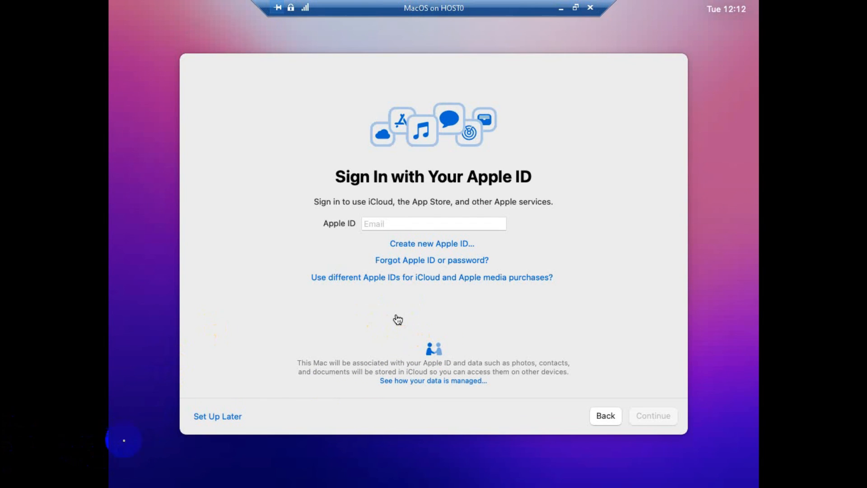
Skip signing in with an Apple ID and agree to the macOS Software License Agreement.
{"action": "left_click", "coordinate": [207, 418]}
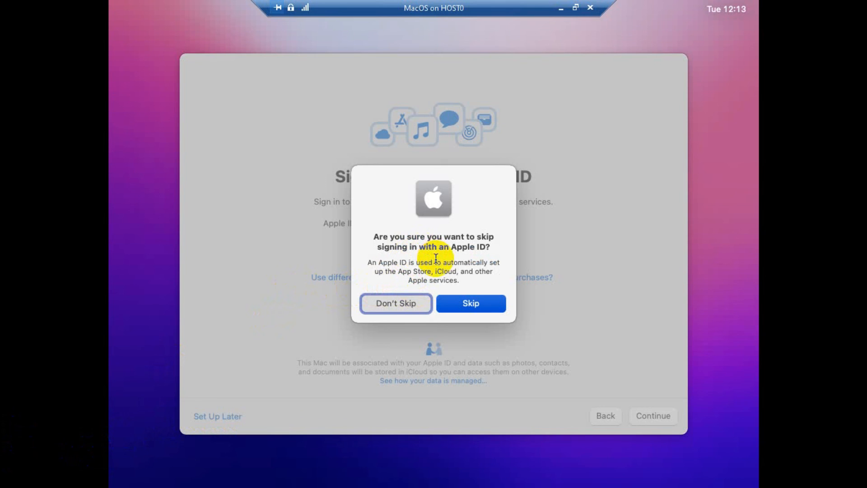
{"action": "left_click", "coordinate": [467, 306]}
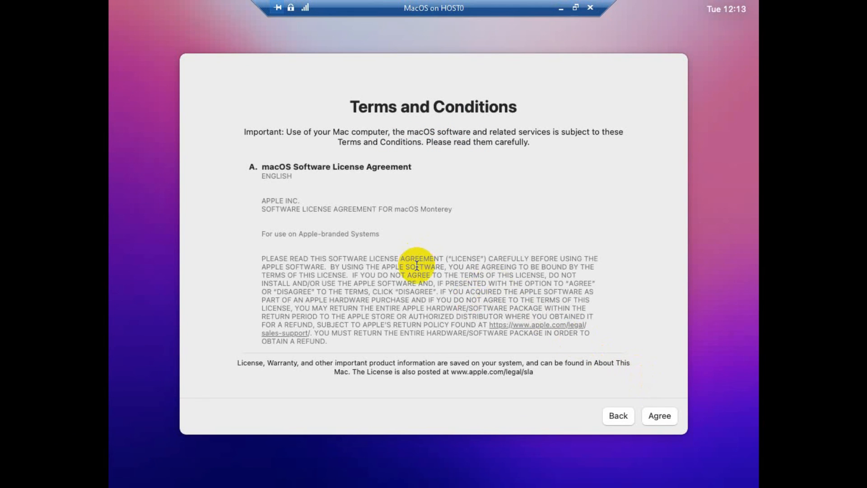
{"action": "left_click", "coordinate": [665, 417]}
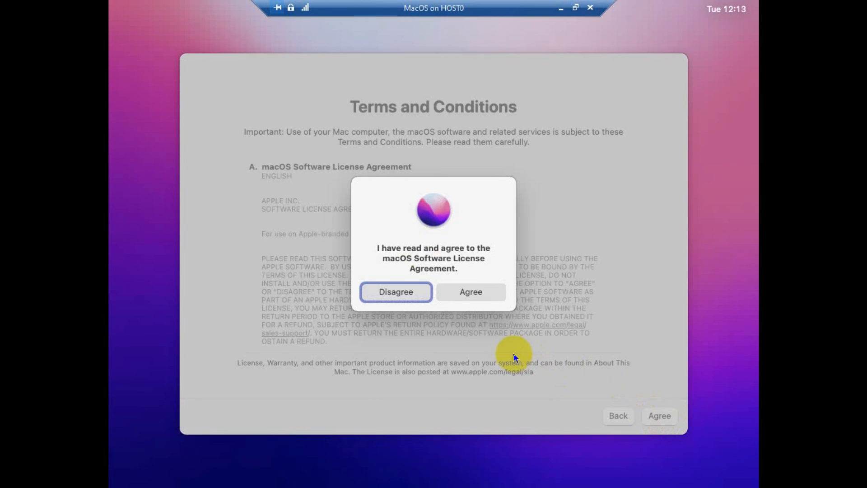
{"action": "left_click", "coordinate": [487, 297]}
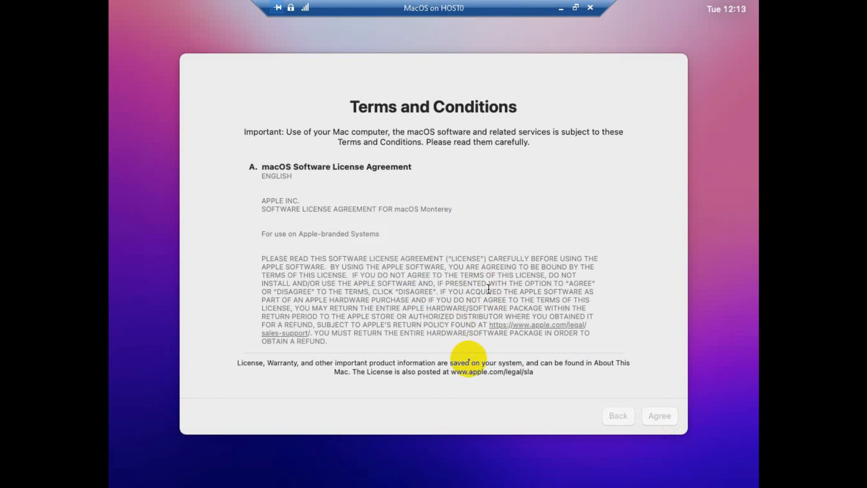
Create the computer account with the full name ITSystemAdmin, entering and verifying the account password and leaving the hint empty.
{"action": "type", "text": "IT"}
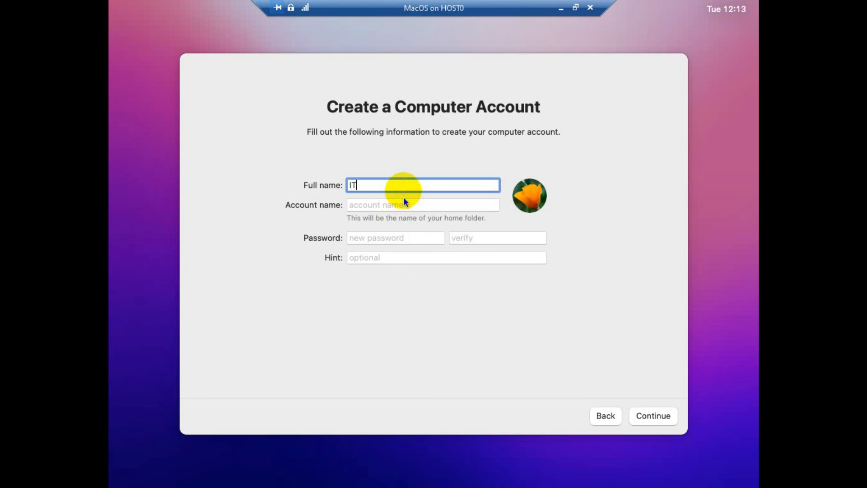
{"action": "type", "text": "SystemAdmin"}
{"action": "left_click", "coordinate": [410, 236]}
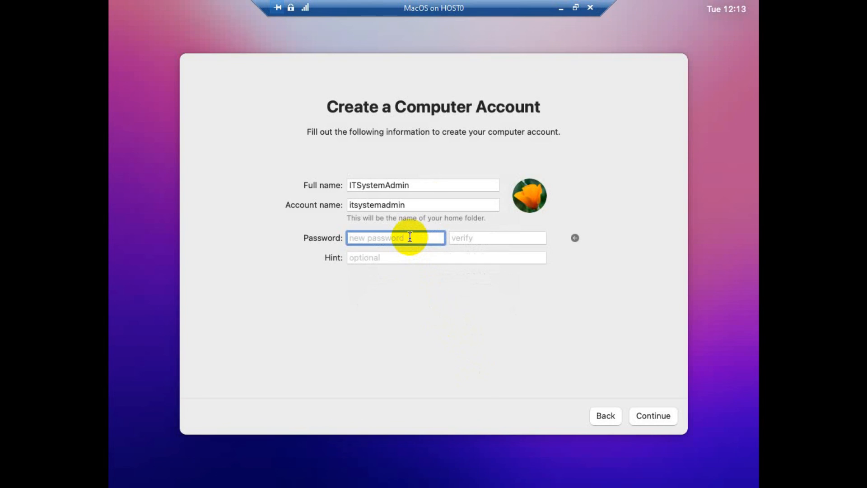
{"action": "type", "text": "•••••••••••"}
{"action": "key", "text": "Tab"}
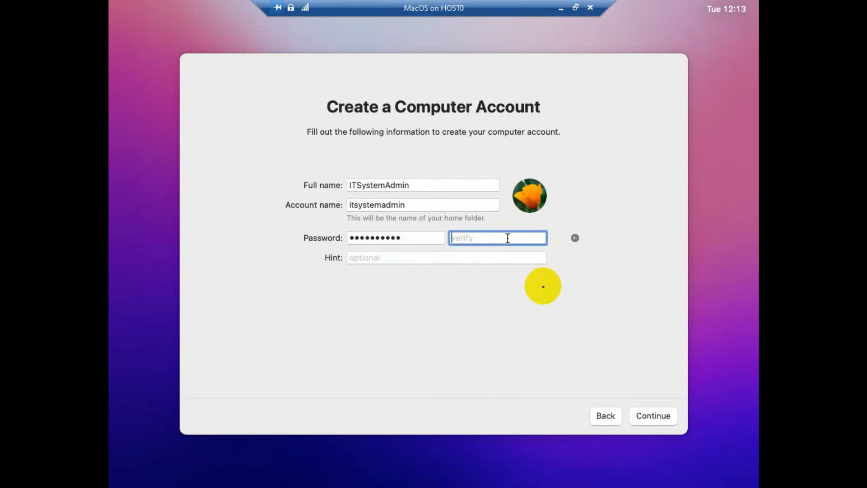
{"action": "type", "text": "•••••••••••"}
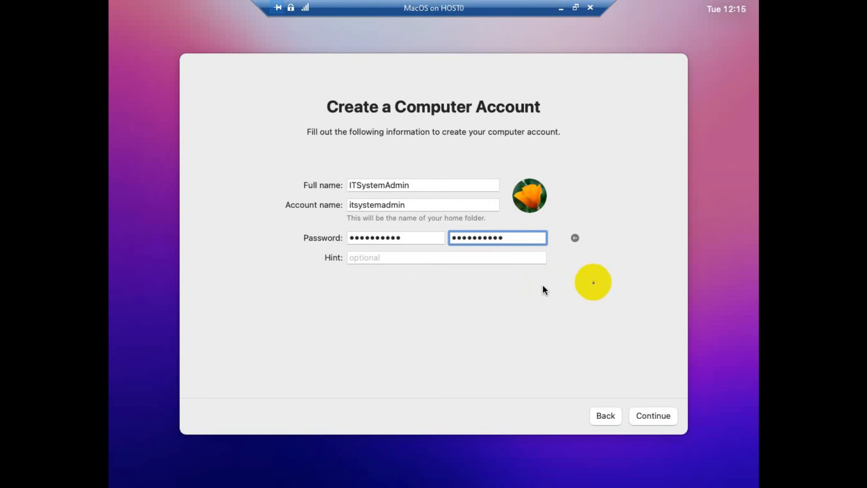
{"action": "left_click", "coordinate": [646, 407]}
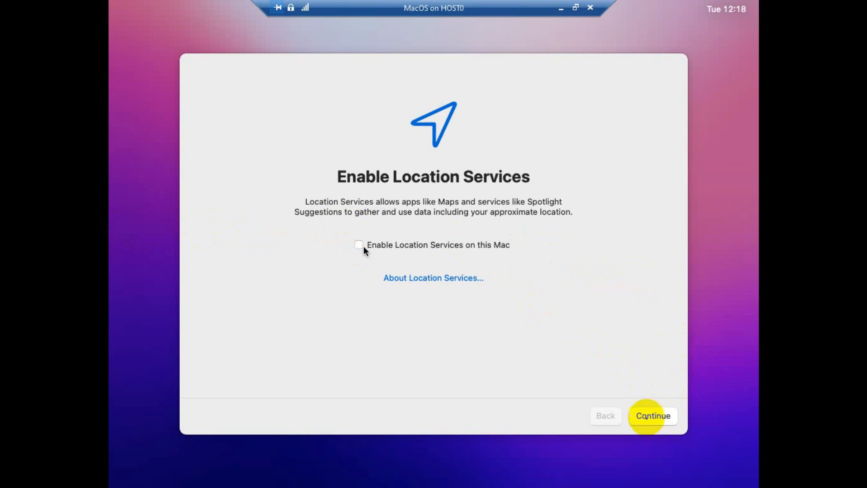
Decline Location Services and keep Cupertino, CA - United States as the closest city for the time zone.
{"action": "left_click", "coordinate": [648, 416]}
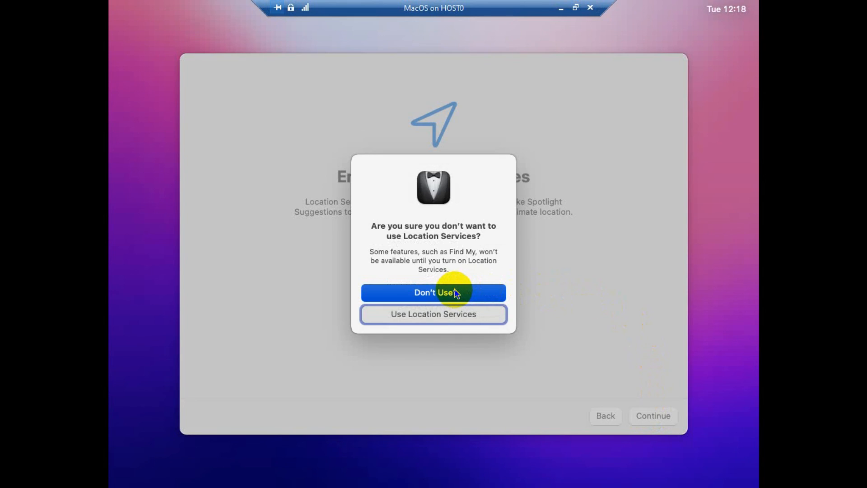
{"action": "left_click", "coordinate": [455, 292]}
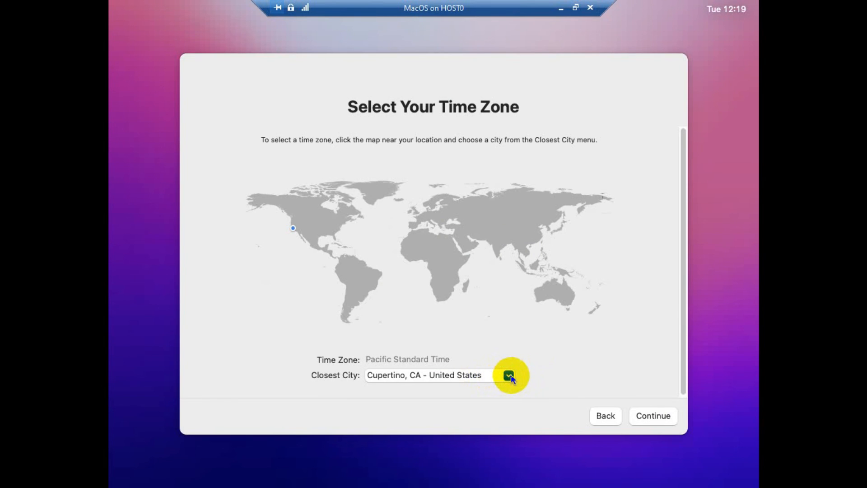
{"action": "left_click", "coordinate": [510, 375]}
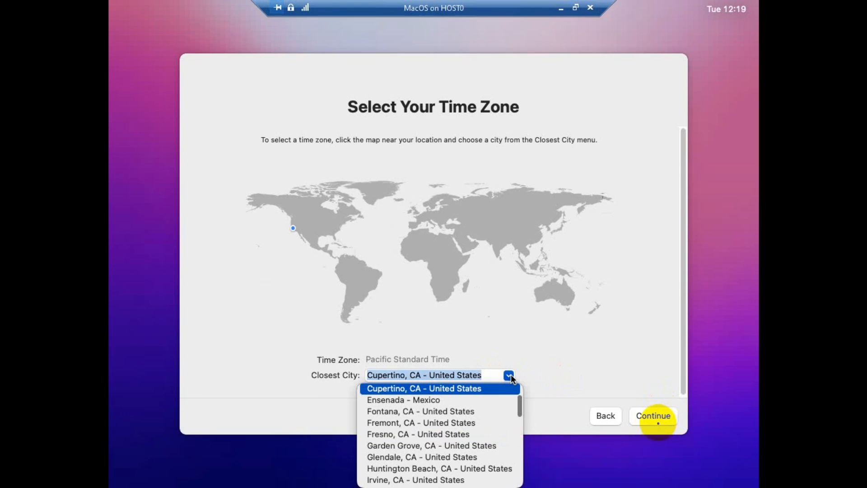
{"action": "left_click", "coordinate": [560, 378]}
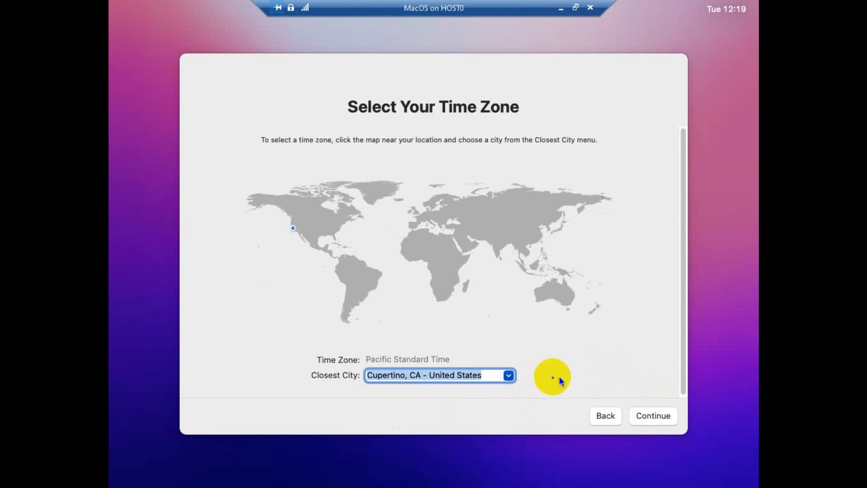
{"action": "left_click", "coordinate": [645, 417]}
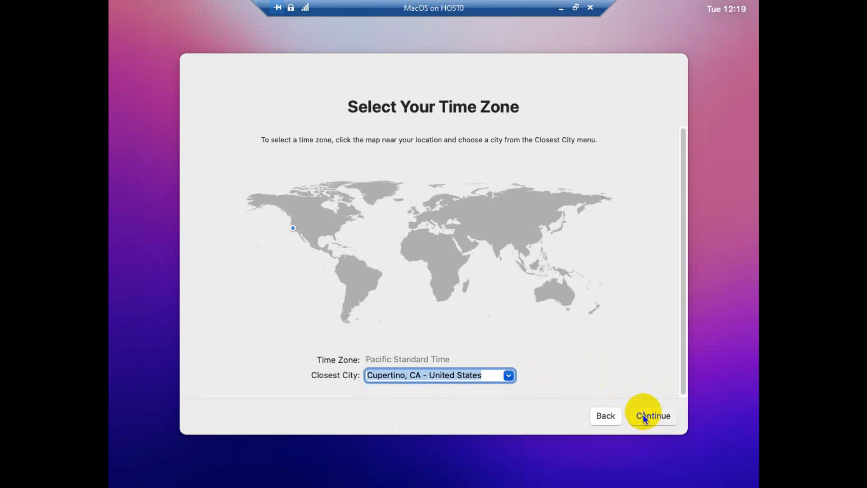
Continue with Share Mac Analytics with Apple enabled and crash data sharing with app developers disabled.
{"action": "left_click", "coordinate": [339, 230]}
{"action": "left_click", "coordinate": [340, 232]}
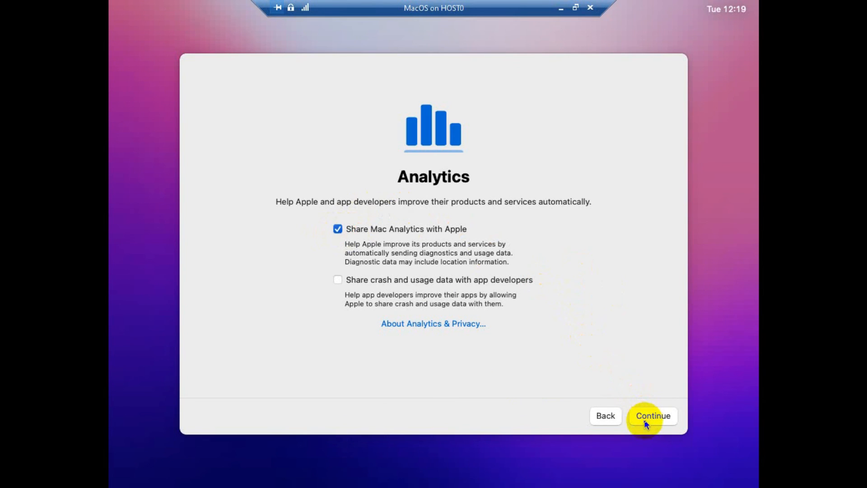
{"action": "left_click", "coordinate": [645, 417]}
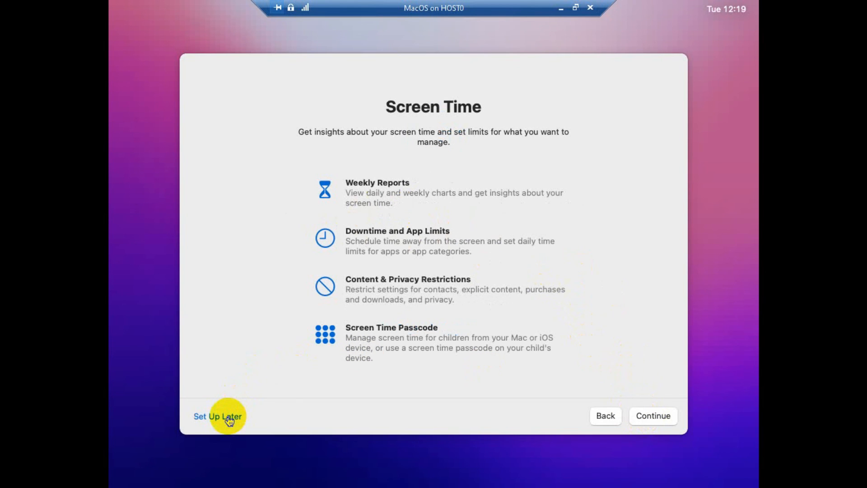
Postpone Screen Time setup, then complete the remaining setup and quit the Keyboard Setup Assistant to reach the desktop.
{"action": "left_click", "coordinate": [229, 418]}
{"action": "left_click", "coordinate": [653, 417]}
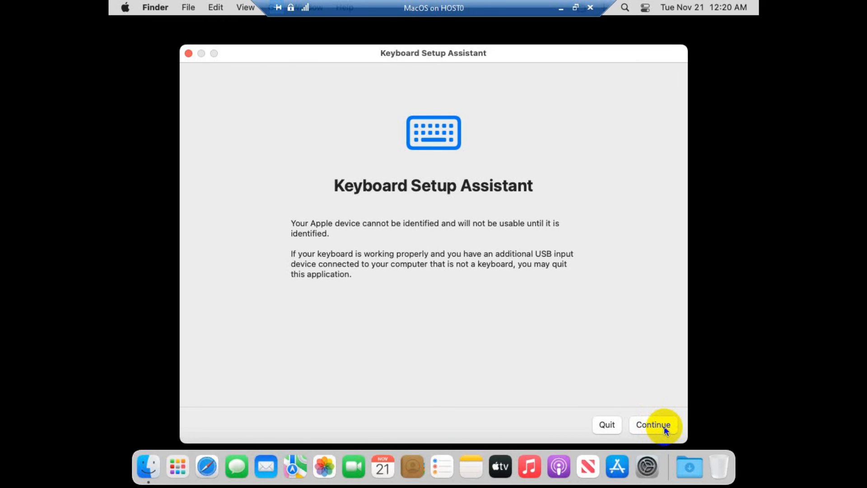
{"action": "left_click", "coordinate": [608, 426]}
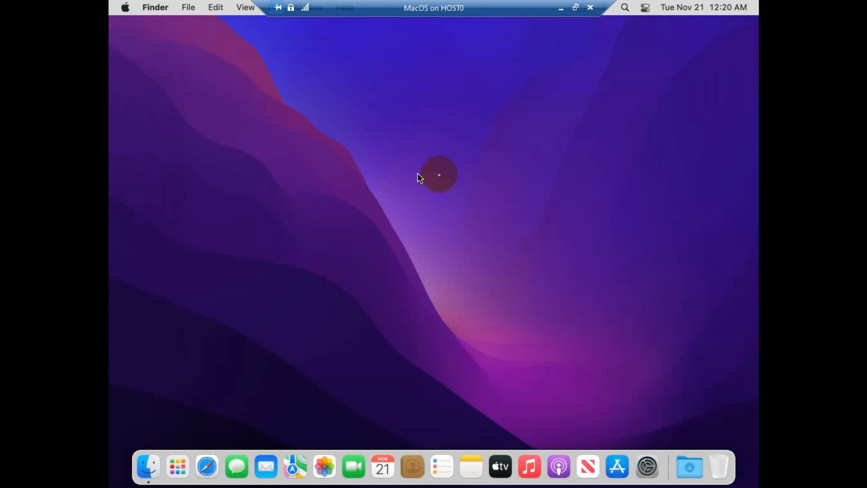